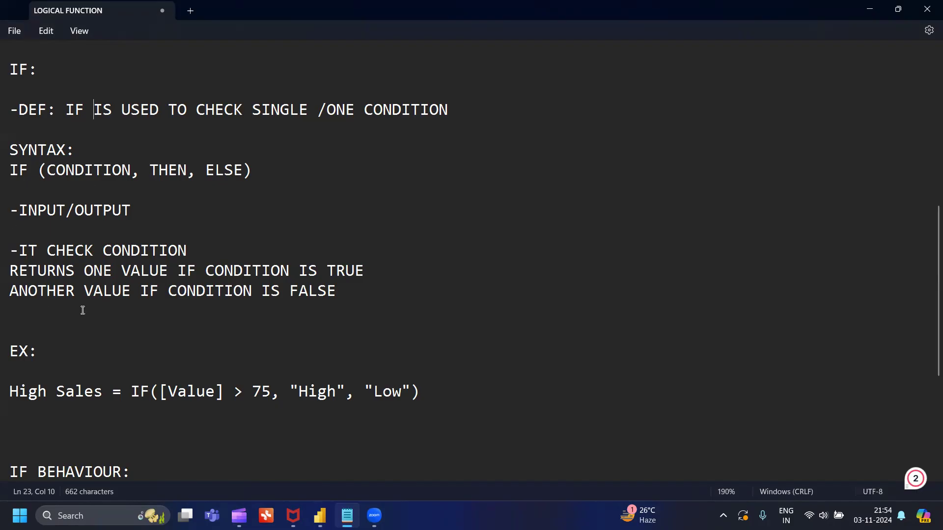
# Step: Read through the IF behaviour notes, then switch to Power BI Desktop and display the Sales Channel table's rows
pyautogui.scroll(-1, 72, 308)
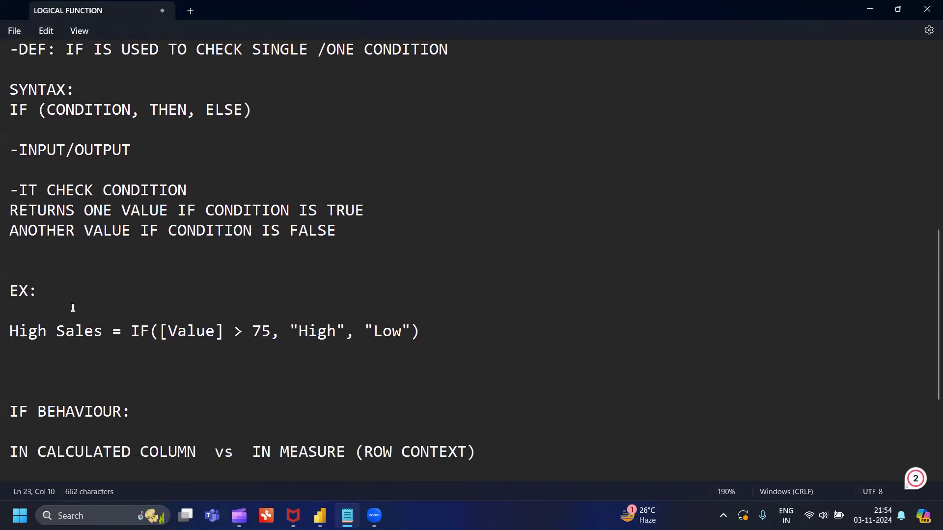
pyautogui.scroll(-2, 72, 308)
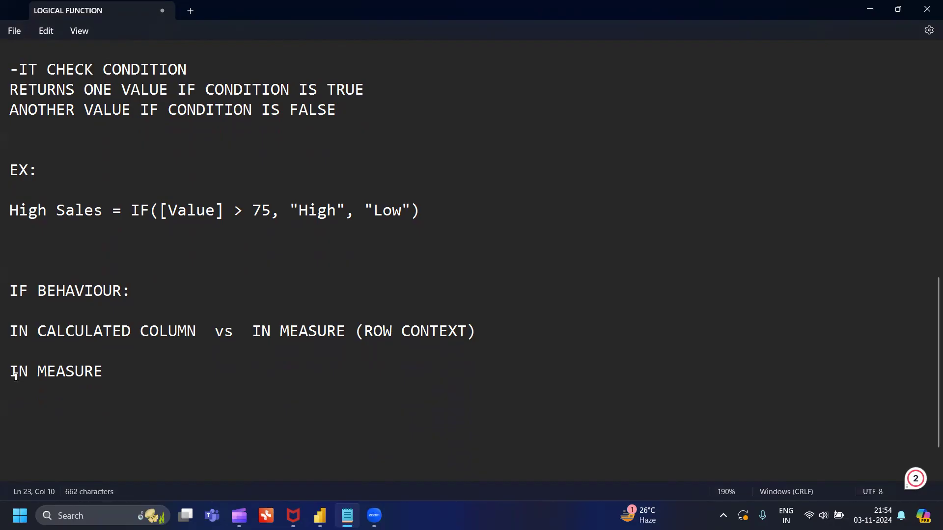
pyautogui.moveTo(319, 515)
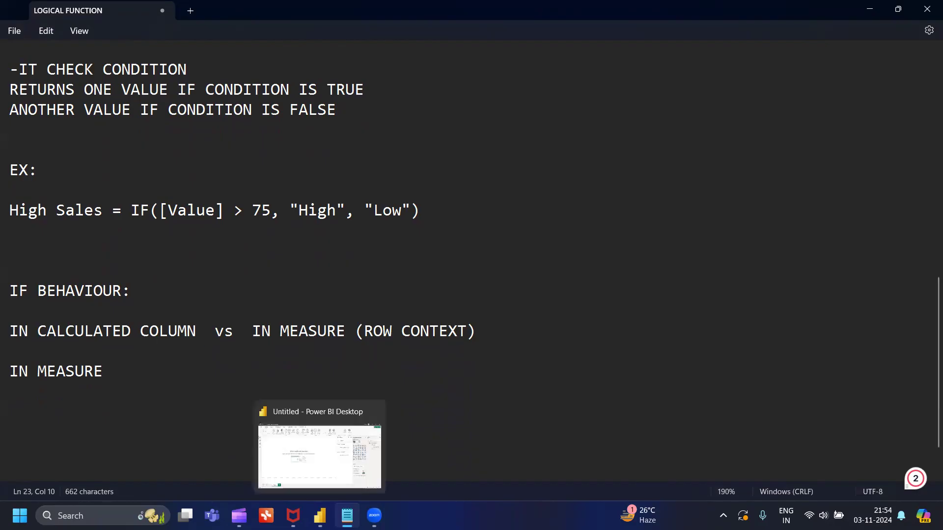
pyautogui.click(301, 453)
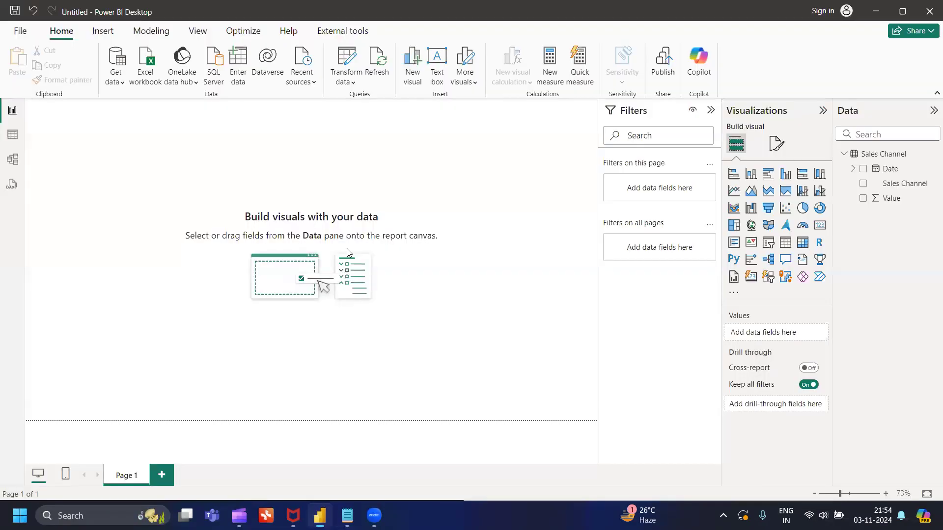
pyautogui.click(13, 134)
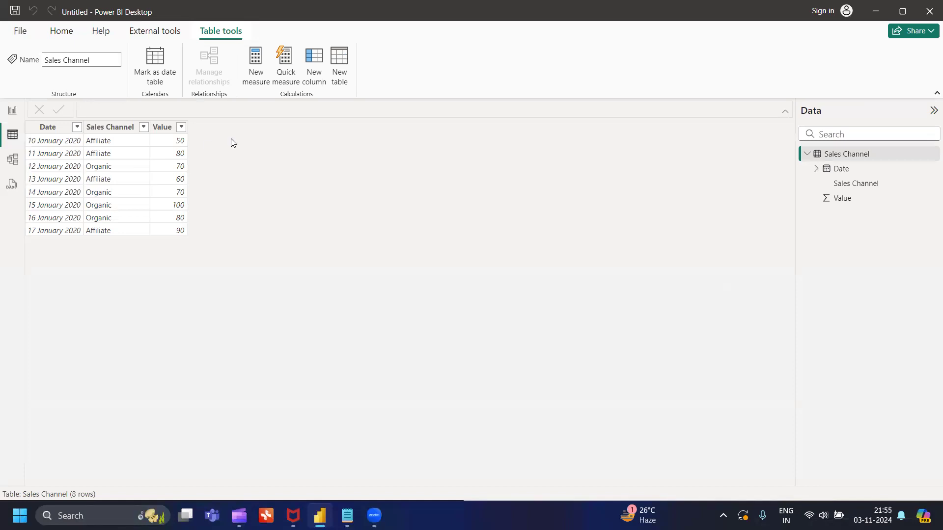
# Step: Add a calculated column named "10 % comm on Aff" to the Sales Channel table, with its formula starting on a second line
pyautogui.click(932, 155)
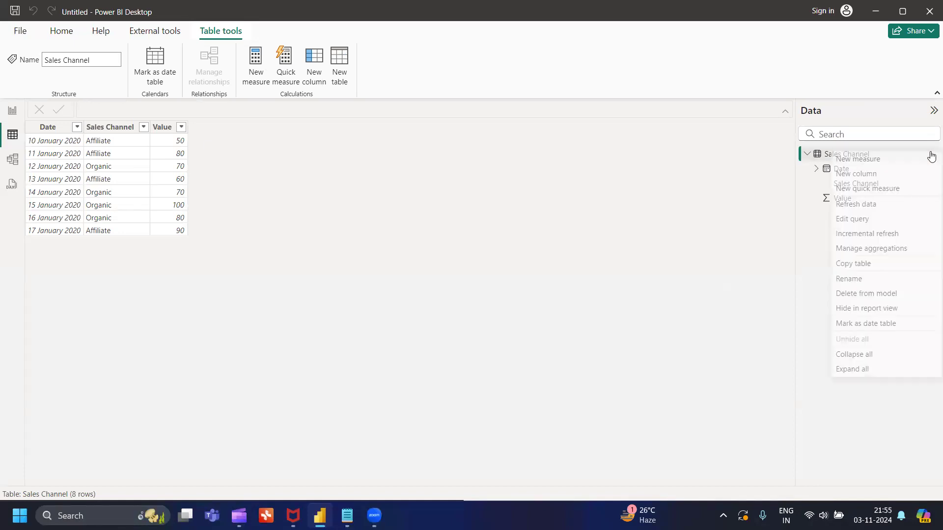
pyautogui.click(873, 176)
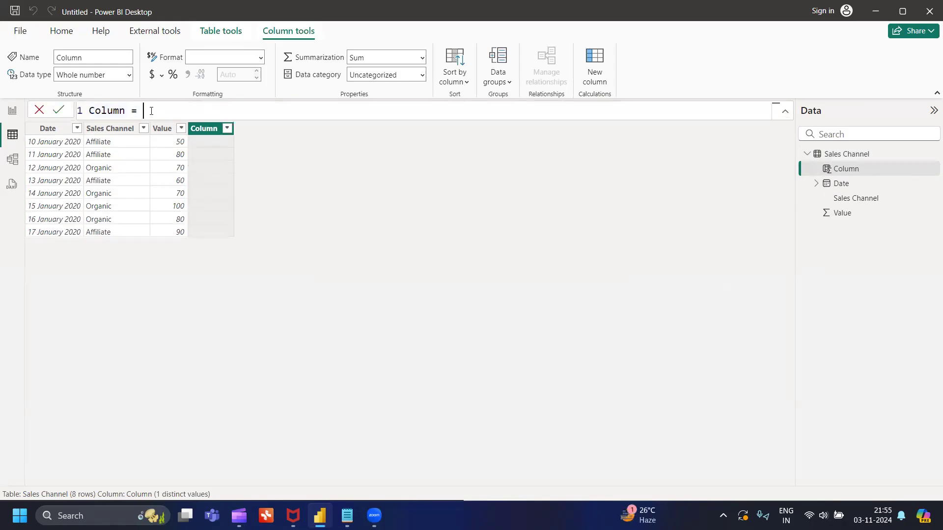
pyautogui.hotkey('ctrl', 'a')
pyautogui.press('BackSpace')
pyautogui.write('1')
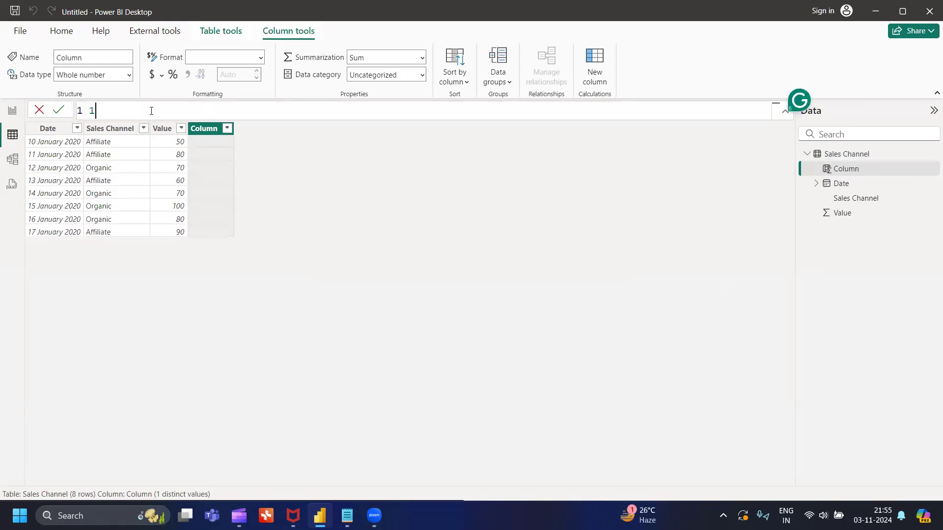
pyautogui.write('0 % comm on Aff=')
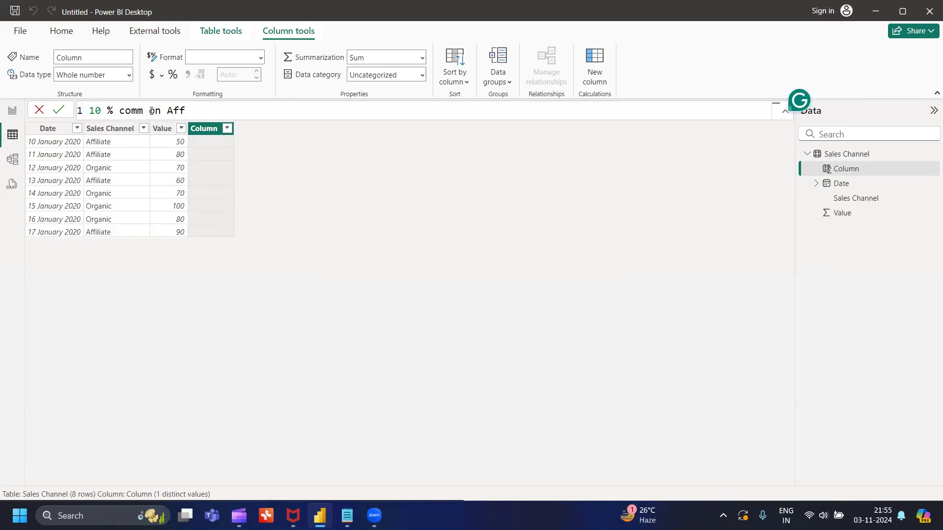
pyautogui.hotkey('shift', 'Return')
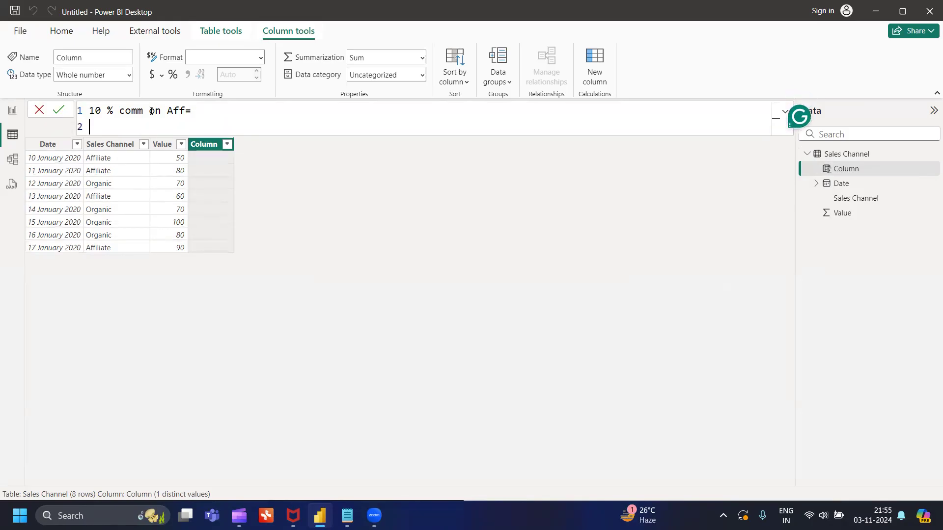
# Step: Start an IF function in the column formula with the condition 'Sales Channel'[Sales Channel]="Affiliate"
pyautogui.write('if')
pyautogui.press('Tab')
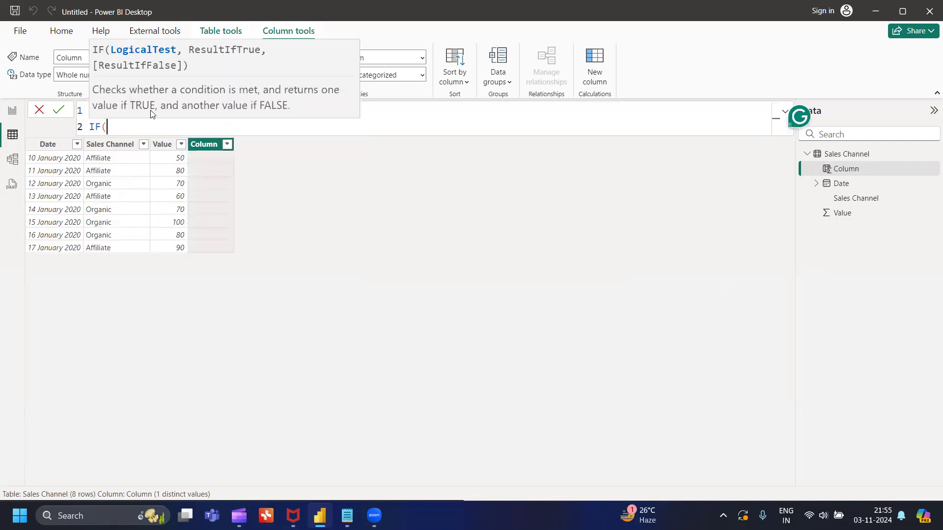
pyautogui.write('sa')
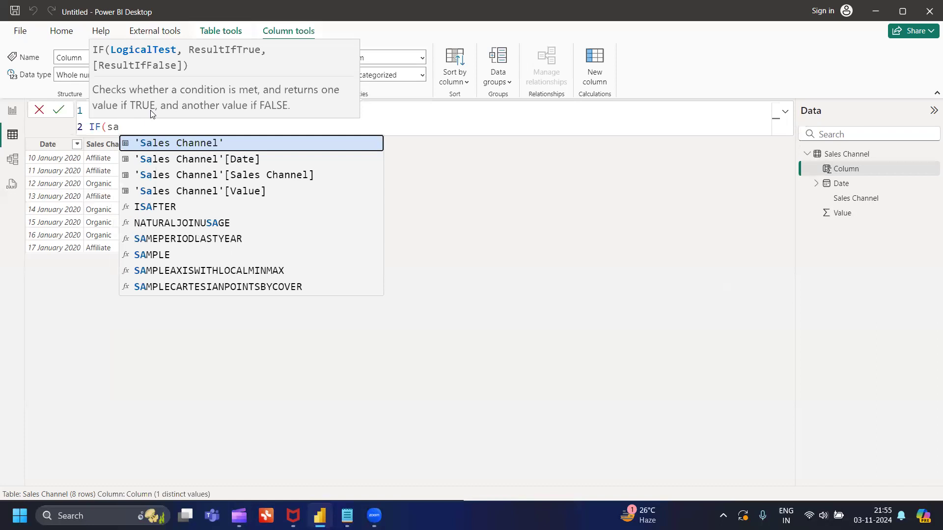
pyautogui.press('Down')
pyautogui.press('Down')
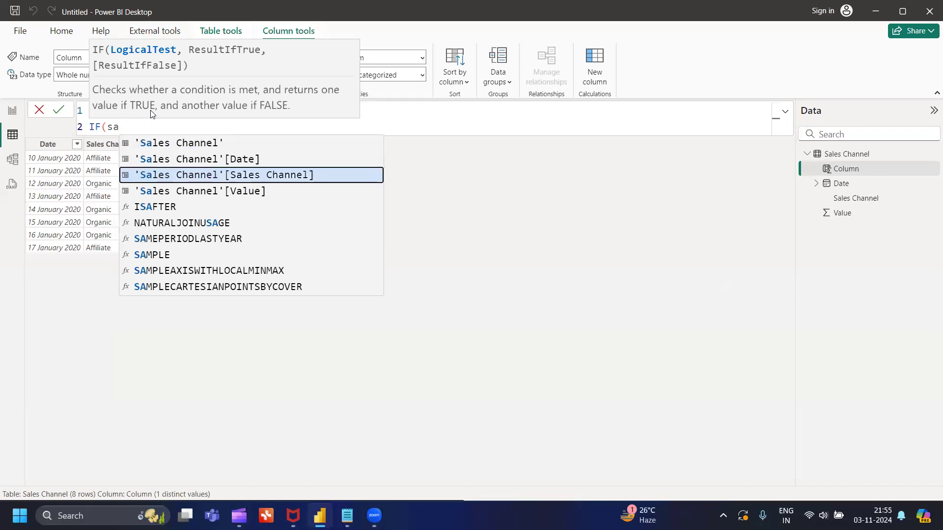
pyautogui.press('Tab')
pyautogui.write('="A')
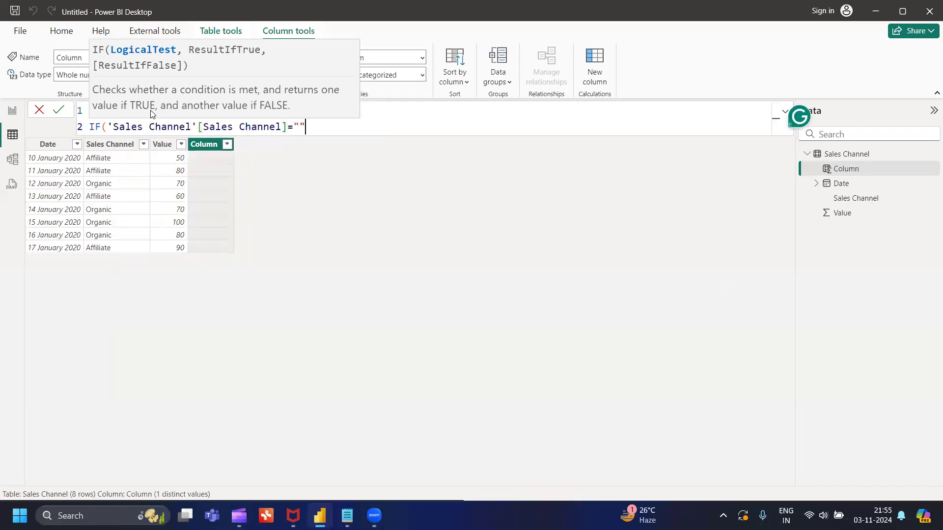
pyautogui.write('ffiliate')
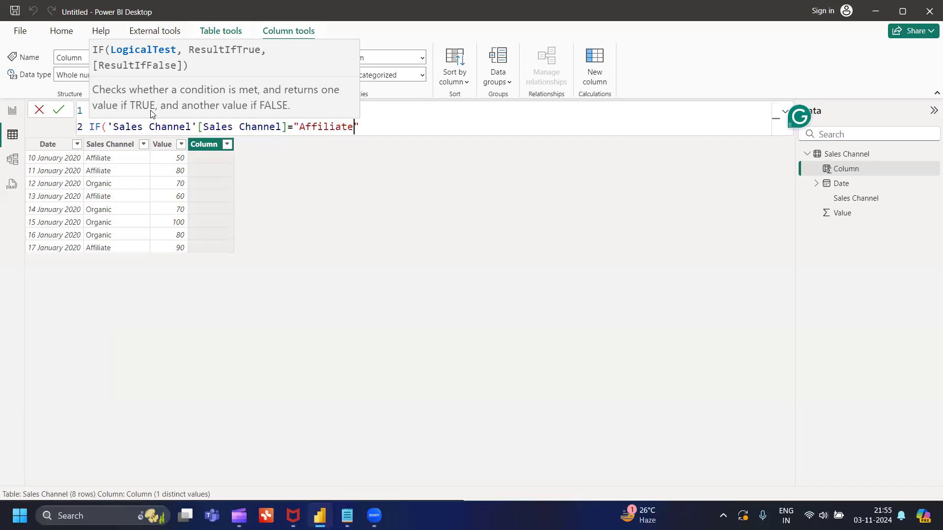
pyautogui.write('",T')
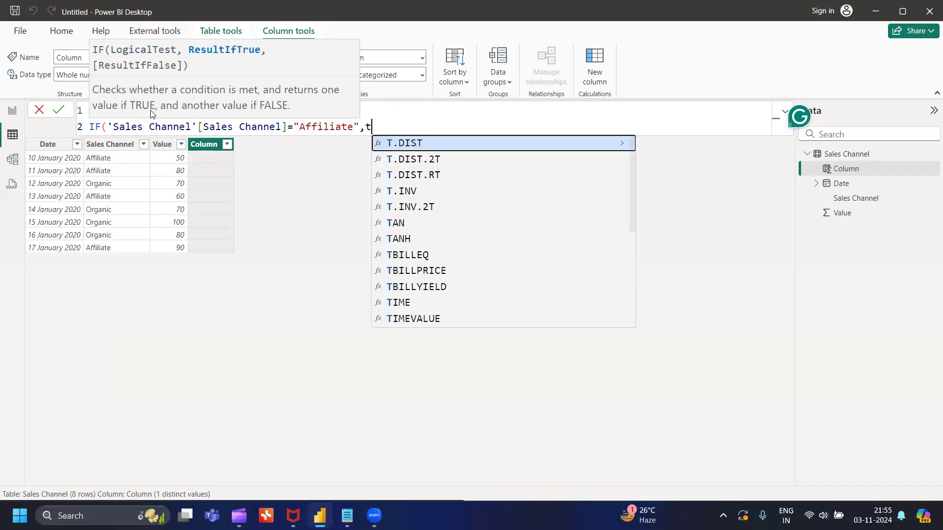
pyautogui.press('BackSpace')
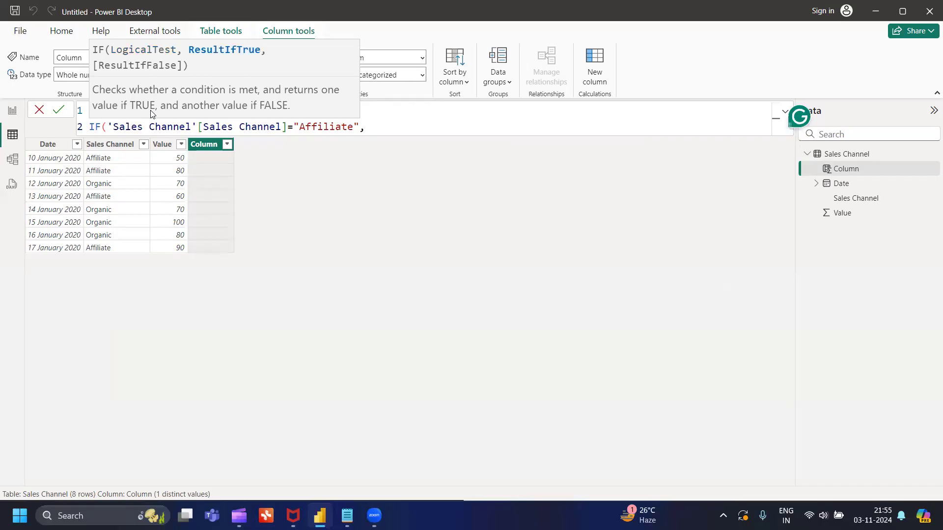
# Step: Set the IF function's true result to 'Sales Channel'[Value]*0.1 and commit the column formula
pyautogui.write('va')
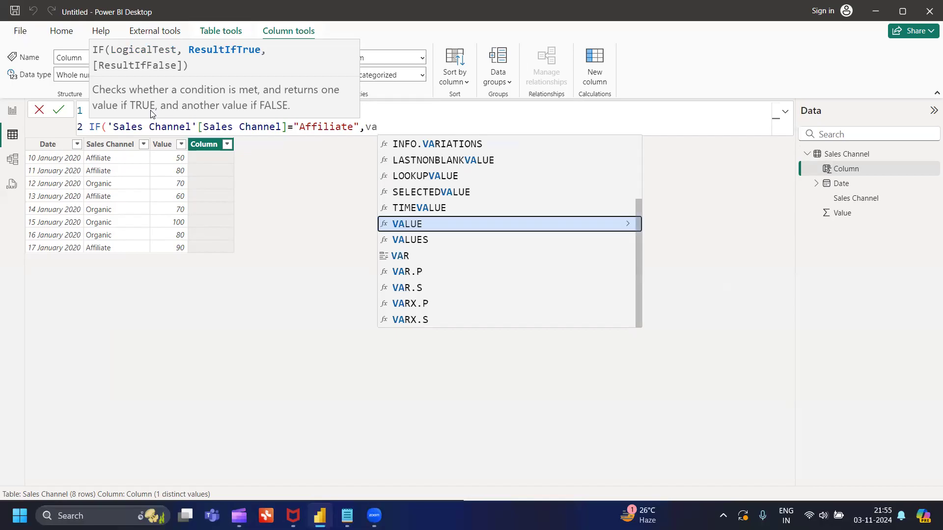
pyautogui.press('BackSpace')
pyautogui.press('BackSpace')
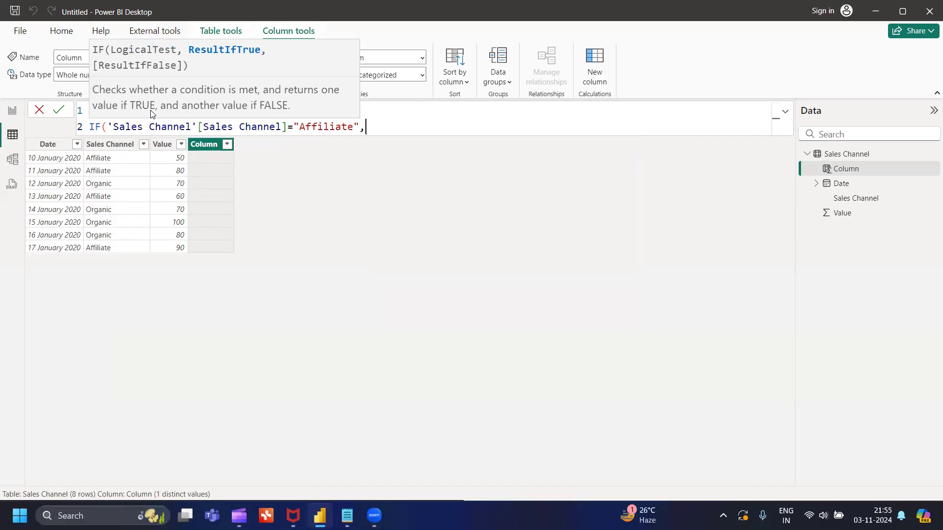
pyautogui.write('v')
pyautogui.press('Up')
pyautogui.press('Tab')
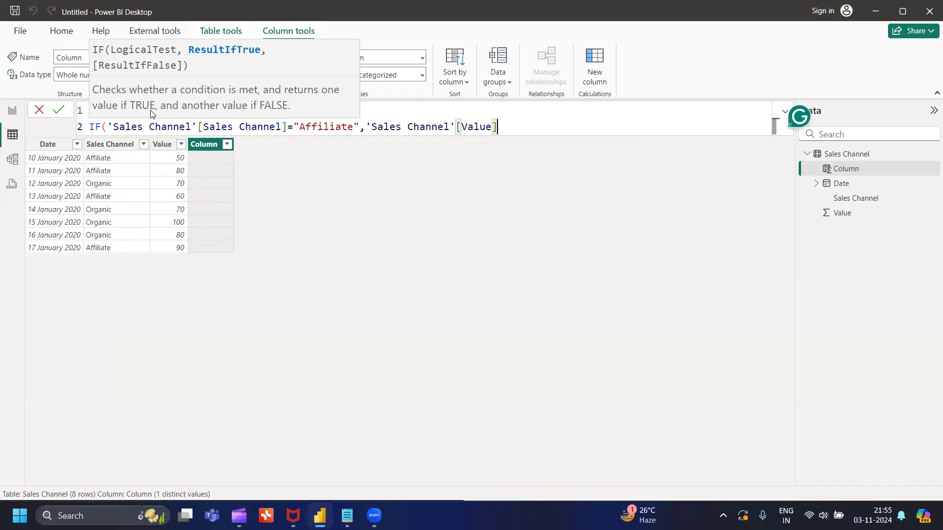
pyautogui.write('%')
pyautogui.press('BackSpace')
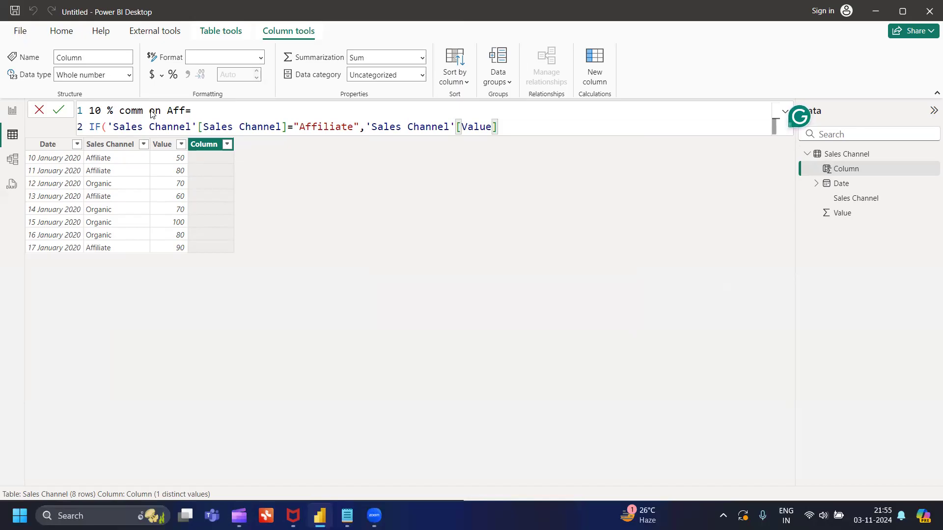
pyautogui.write('*0.1')
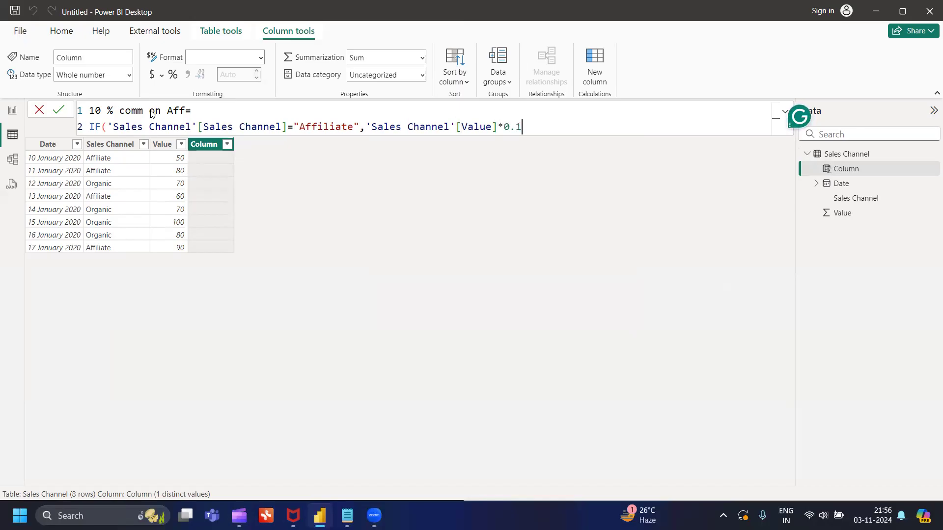
pyautogui.press('Return')
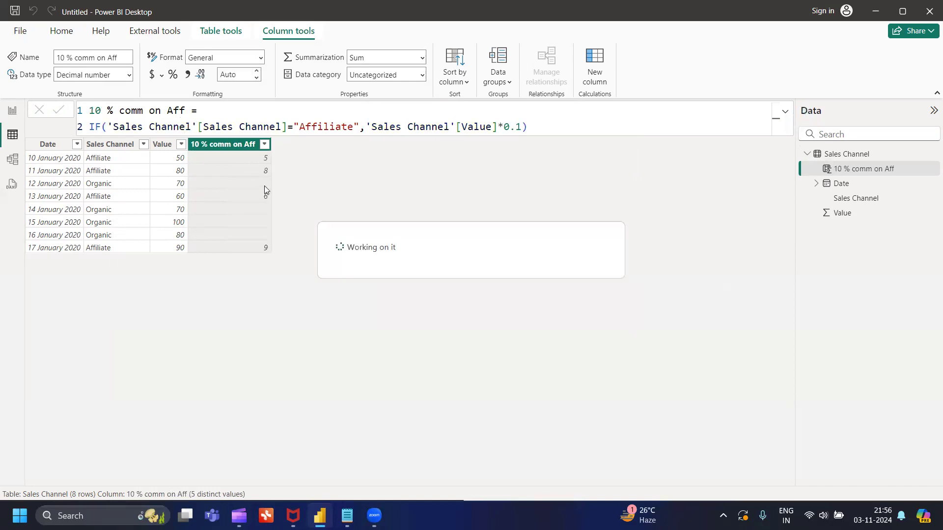
# Step: Filter the Sales Channel column to Affiliate rows only to check their commission values
pyautogui.click(143, 143)
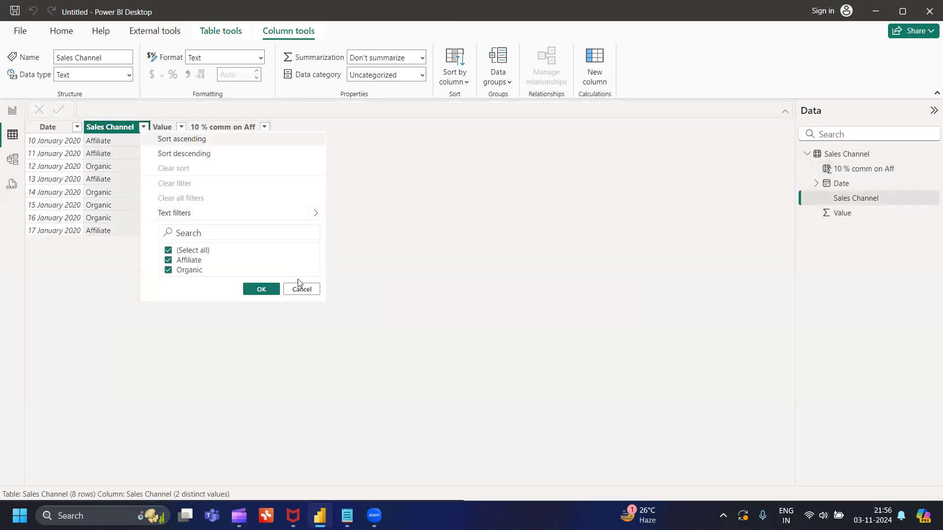
pyautogui.click(169, 271)
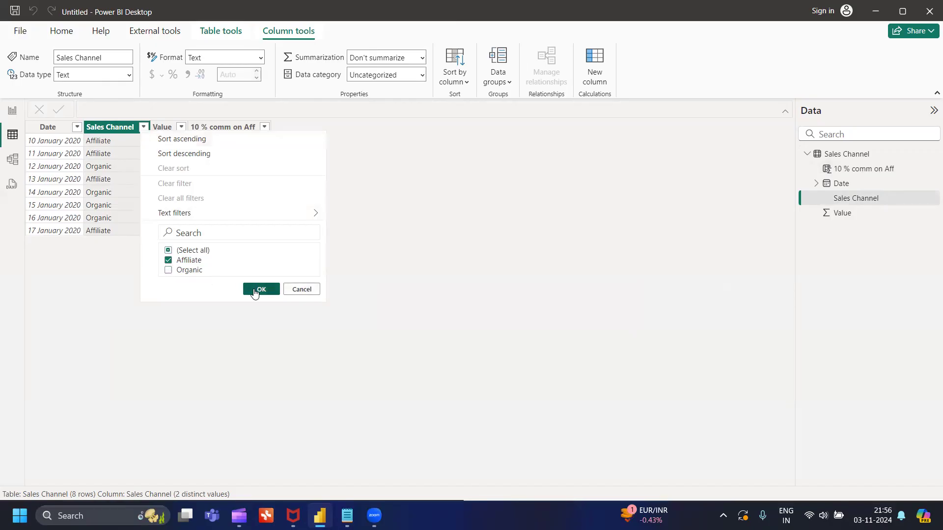
pyautogui.click(260, 289)
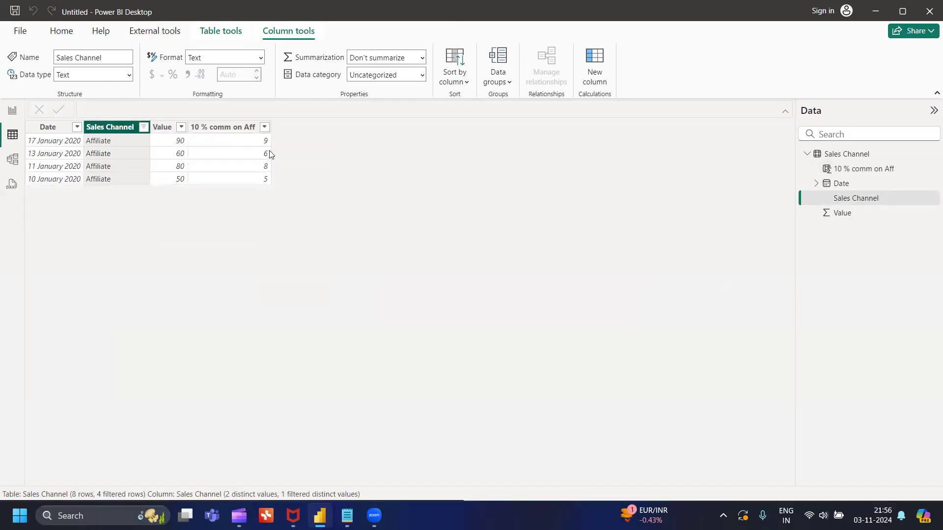
# Step: Switch the Sales Channel column filter to Organic rows only to check their commission values
pyautogui.click(144, 130)
pyautogui.click(168, 260)
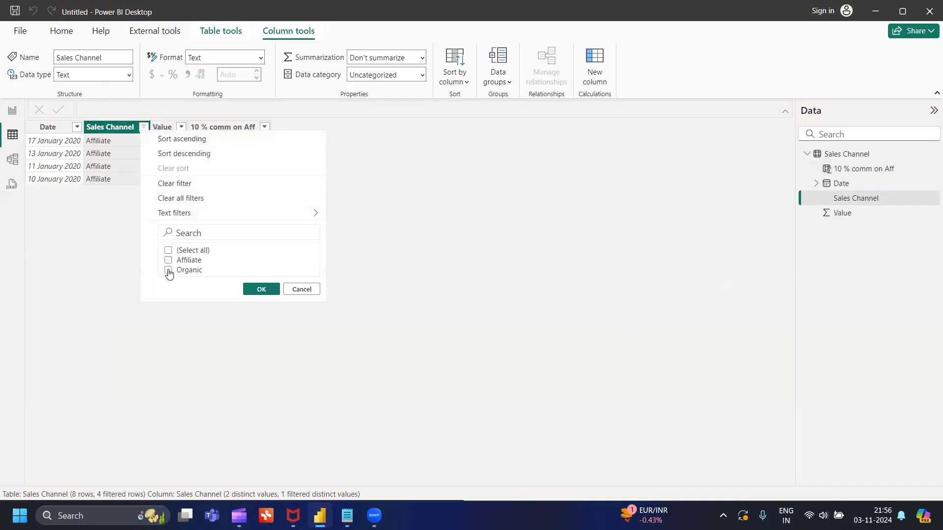
pyautogui.click(169, 271)
pyautogui.click(263, 290)
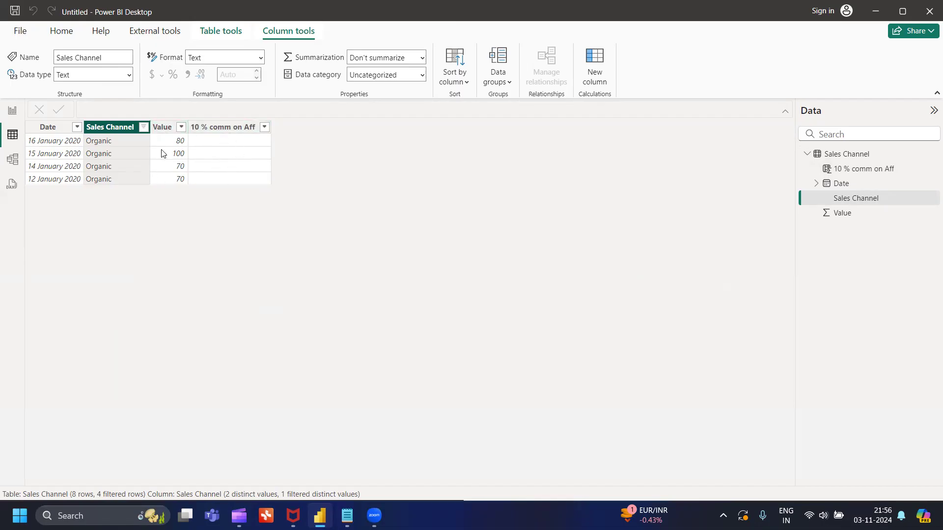
# Step: Reset the Sales Channel column filter to include all channels
pyautogui.click(144, 127)
pyautogui.click(167, 252)
pyautogui.click(168, 253)
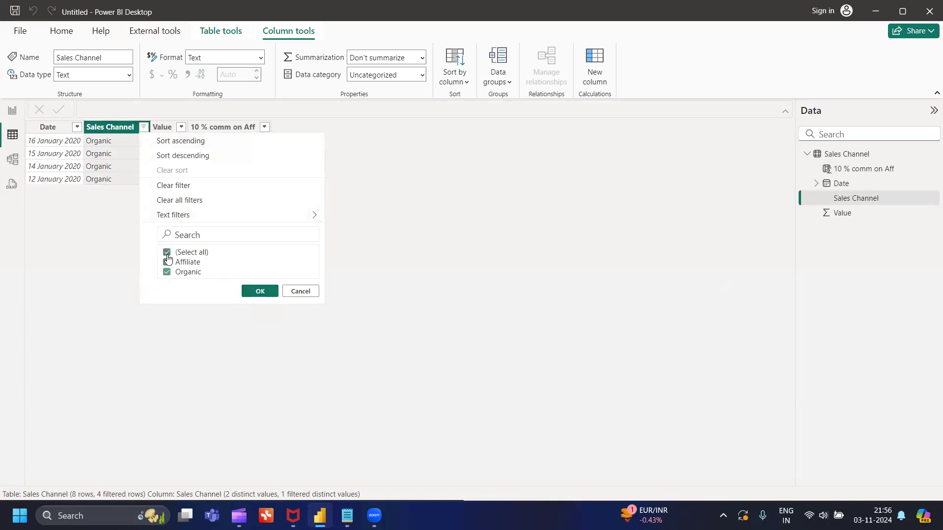
pyautogui.click(255, 291)
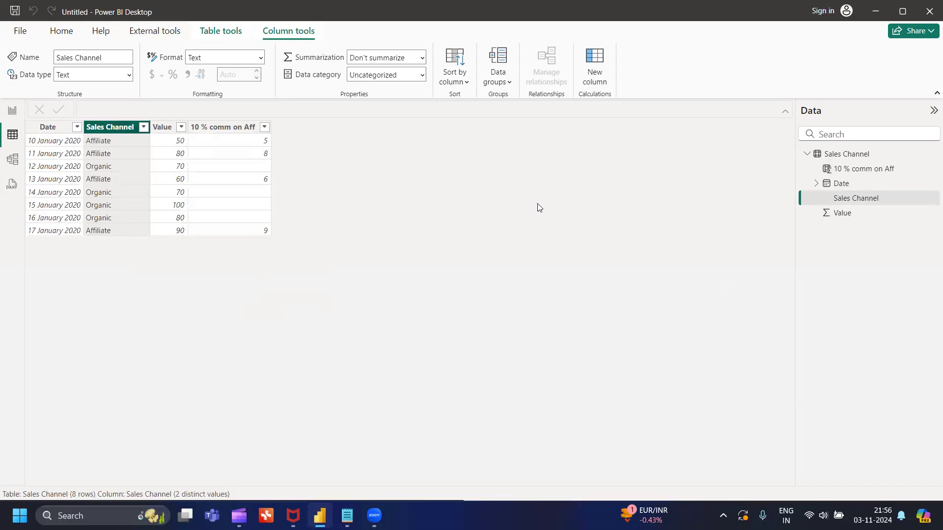
# Step: Switch to the Notepad notes and highlight the line comparing IF in a calculated column and in a measure
pyautogui.click(347, 515)
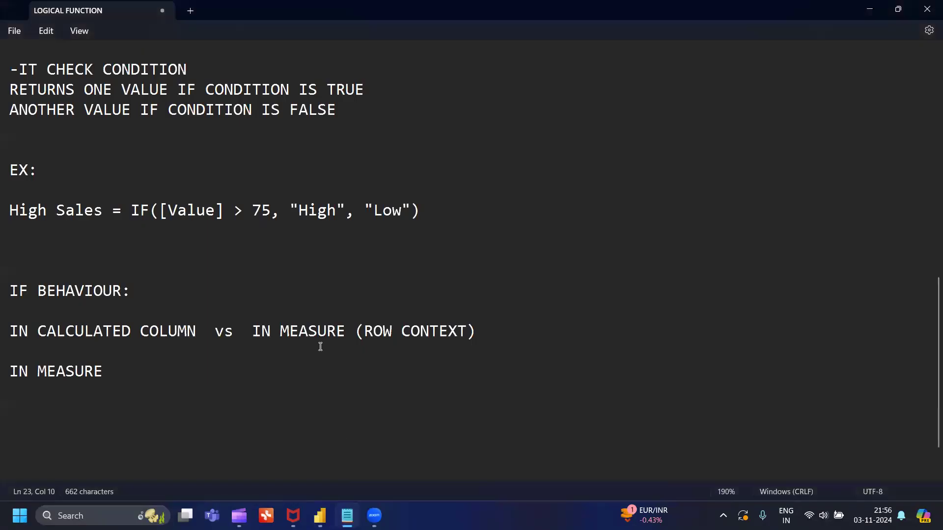
pyautogui.moveTo(243, 330); pyautogui.dragTo(461, 321)
pyautogui.hotkey('shift', 'Home')
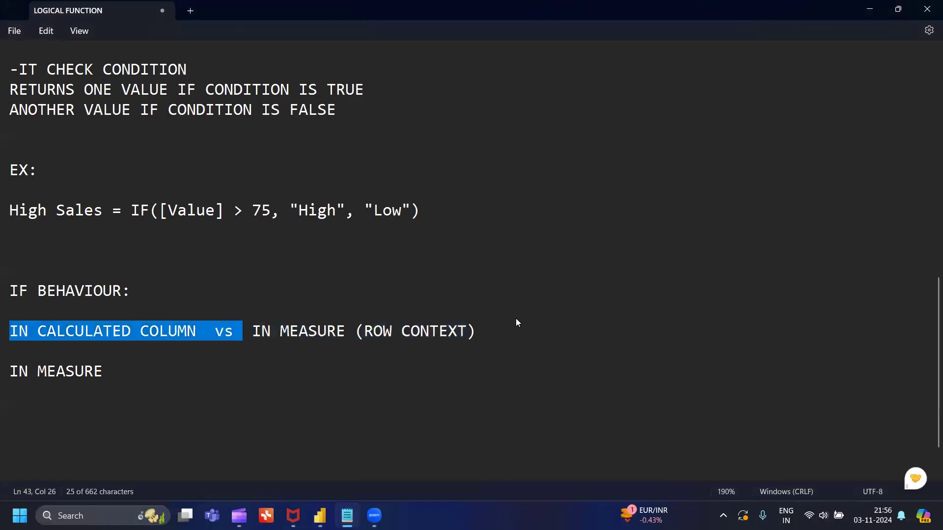
pyautogui.click(240, 343)
pyautogui.moveTo(206, 330); pyautogui.dragTo(11, 336)
pyautogui.moveTo(253, 330); pyautogui.dragTo(492, 334)
# Step: Switch back to the Sales Channel data table in Power BI Desktop
pyautogui.hotkey('alt', 'Tab')
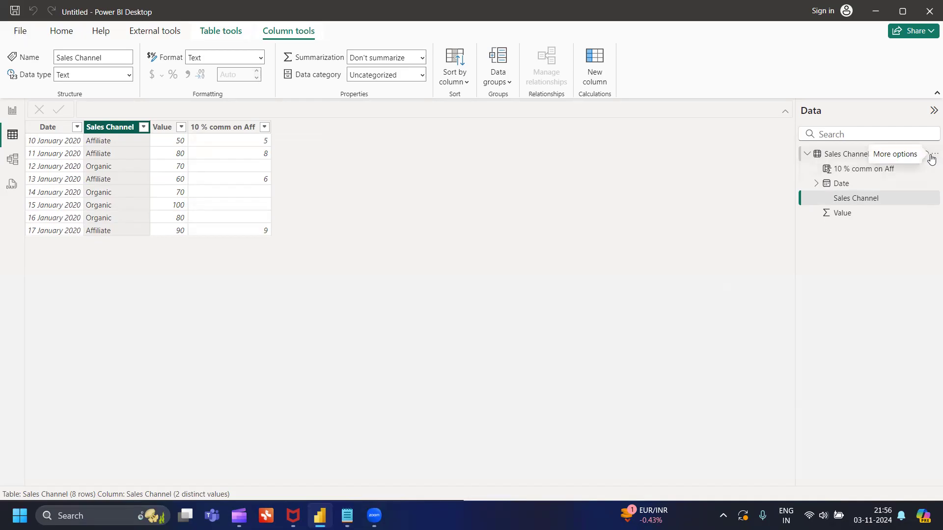
pyautogui.click(931, 156)
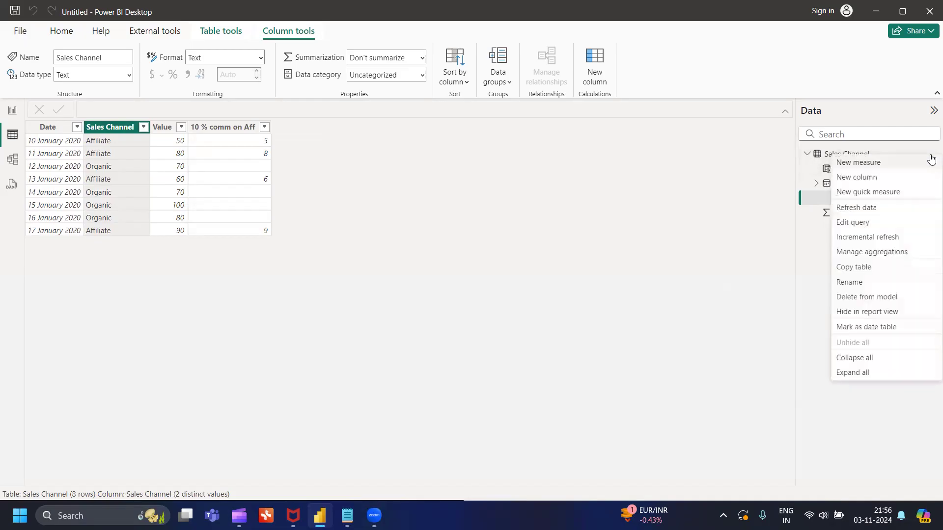
pyautogui.click(880, 164)
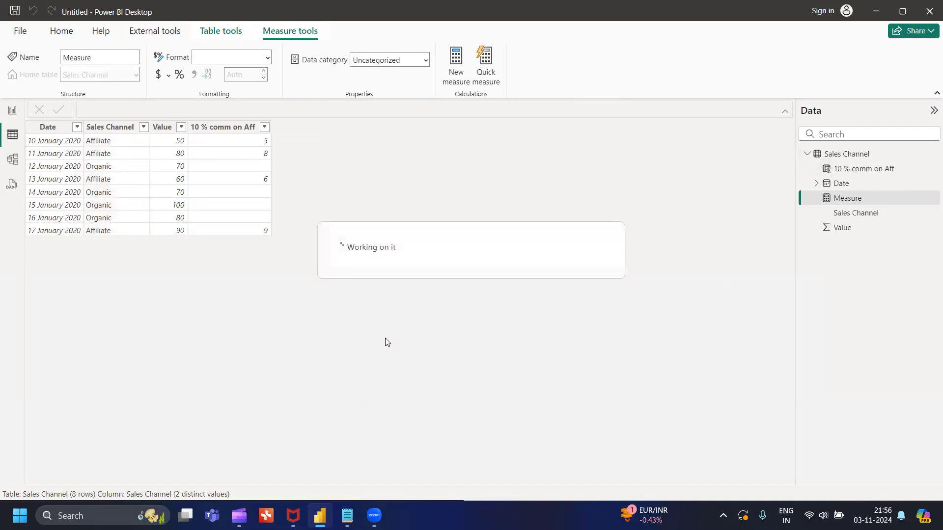
pyautogui.click(526, 123)
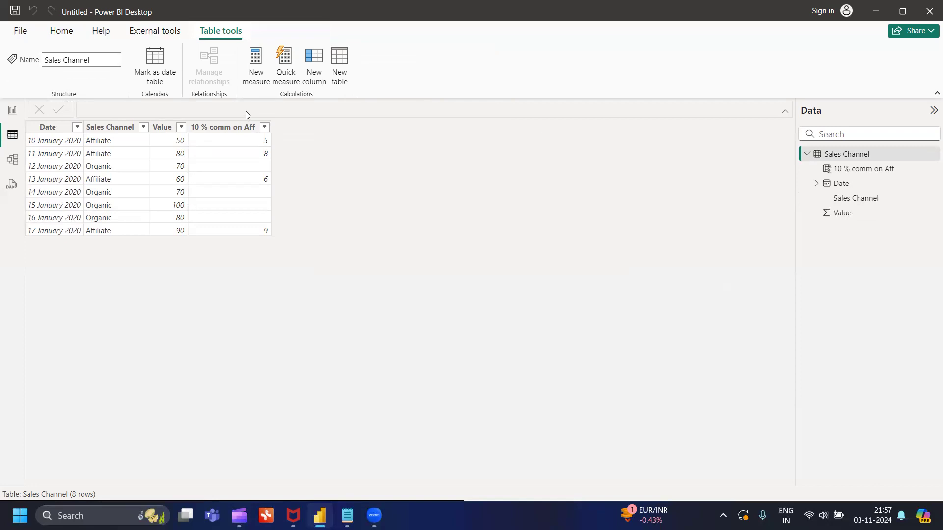
# Step: In the report view, create a table visual from the Date field and show it as plain dates instead of the date hierarchy
pyautogui.click(13, 109)
pyautogui.moveTo(890, 183); pyautogui.dragTo(165, 202)
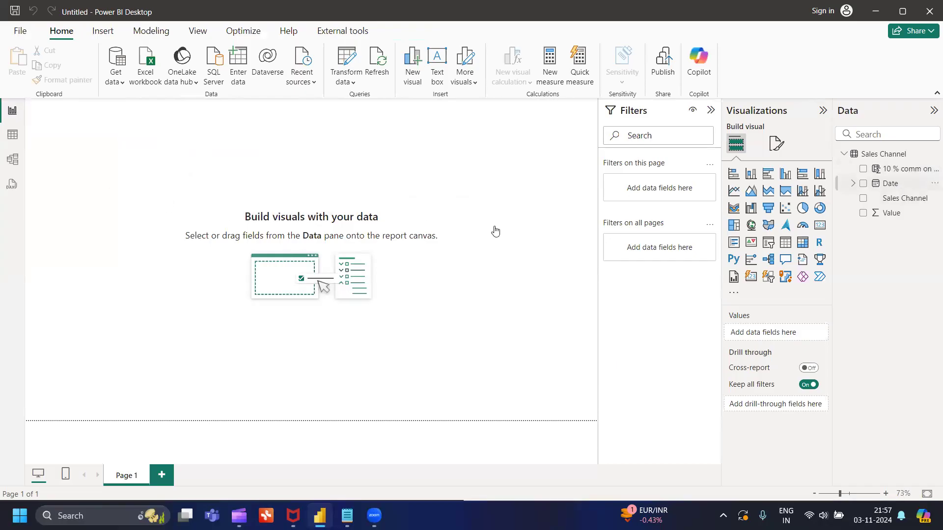
pyautogui.click(810, 334)
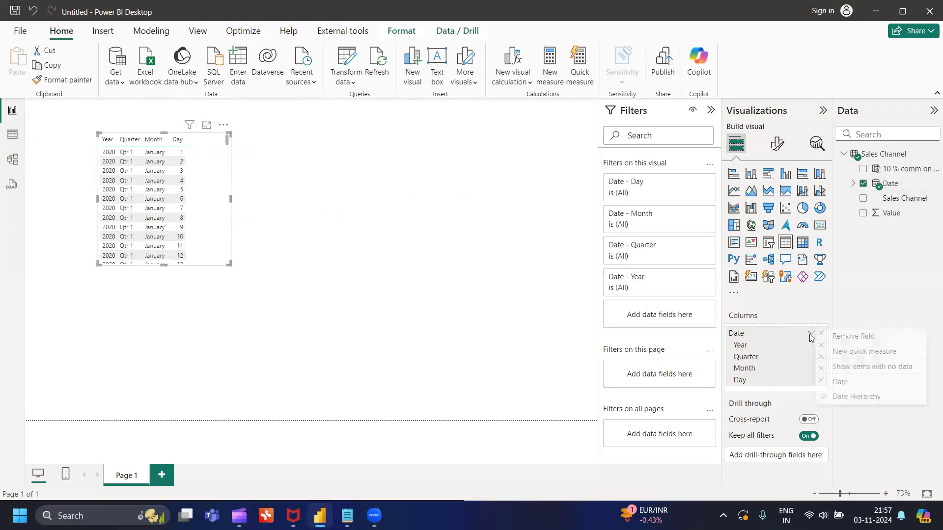
pyautogui.click(841, 382)
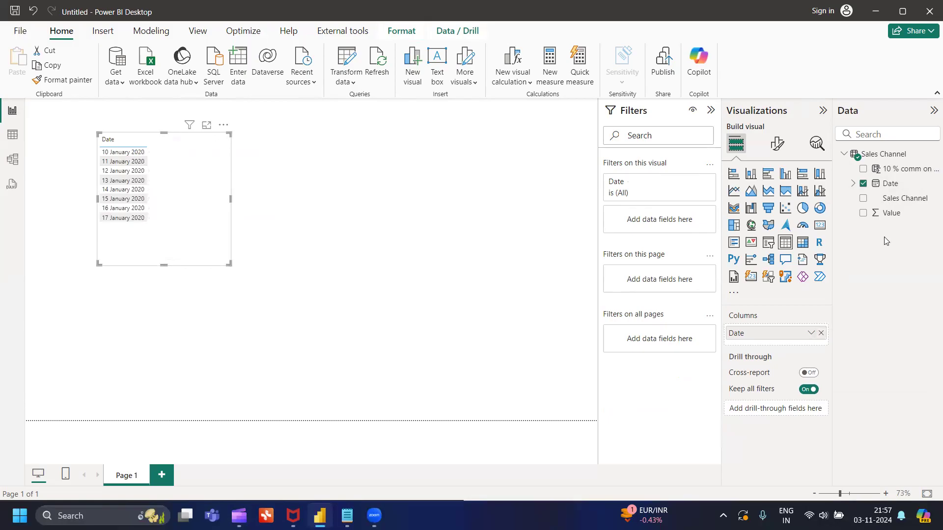
# Step: Add the Sales Channel, Value and 10 % comm on Aff fields to the table visual, widening it for more columns
pyautogui.moveTo(897, 199); pyautogui.dragTo(187, 161)
pyautogui.moveTo(230, 198); pyautogui.dragTo(294, 199)
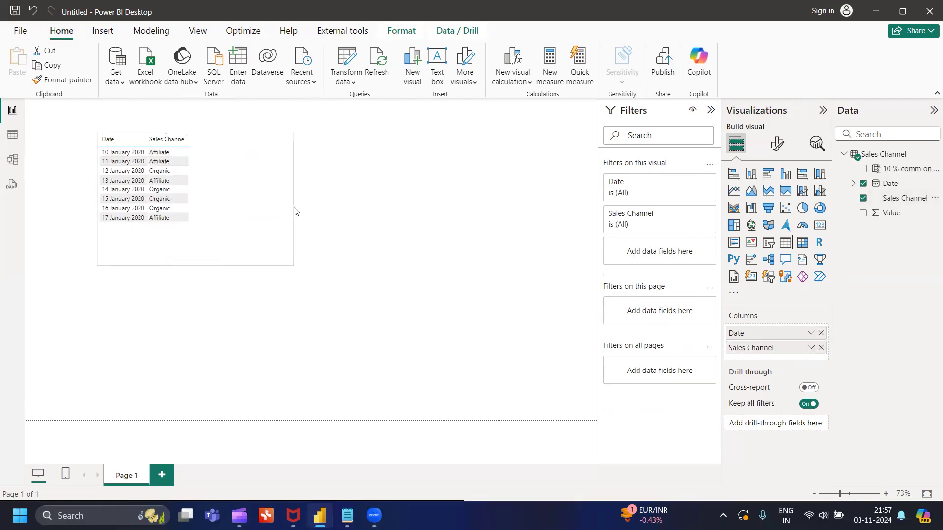
pyautogui.moveTo(888, 216); pyautogui.dragTo(333, 201)
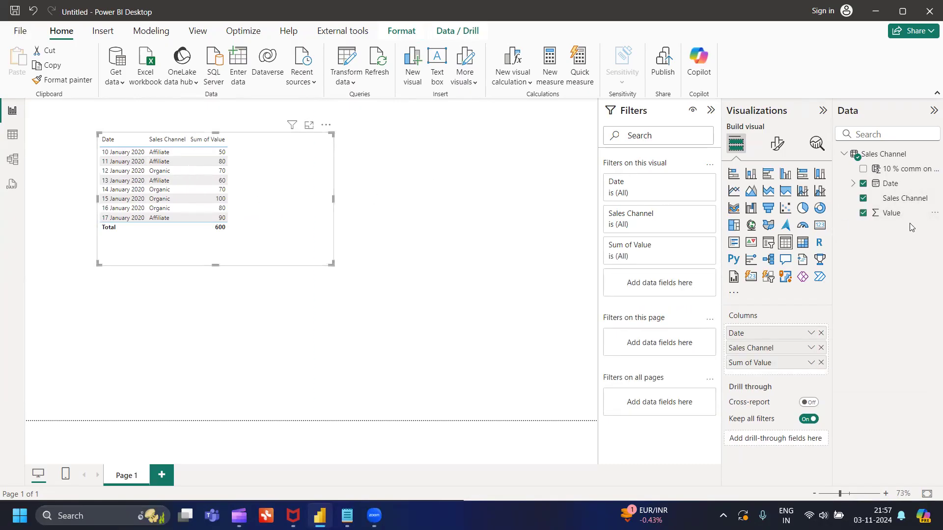
pyautogui.moveTo(902, 169); pyautogui.dragTo(296, 156)
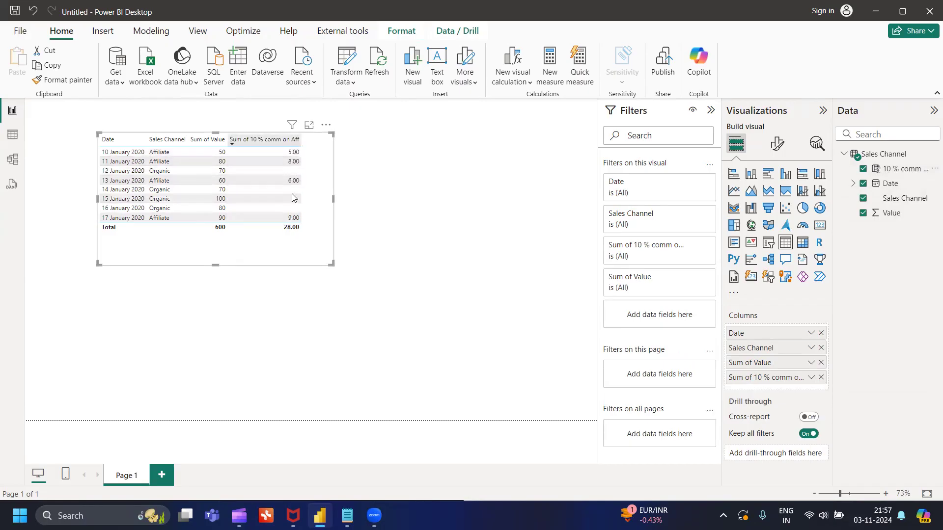
pyautogui.moveTo(334, 198); pyautogui.dragTo(400, 201)
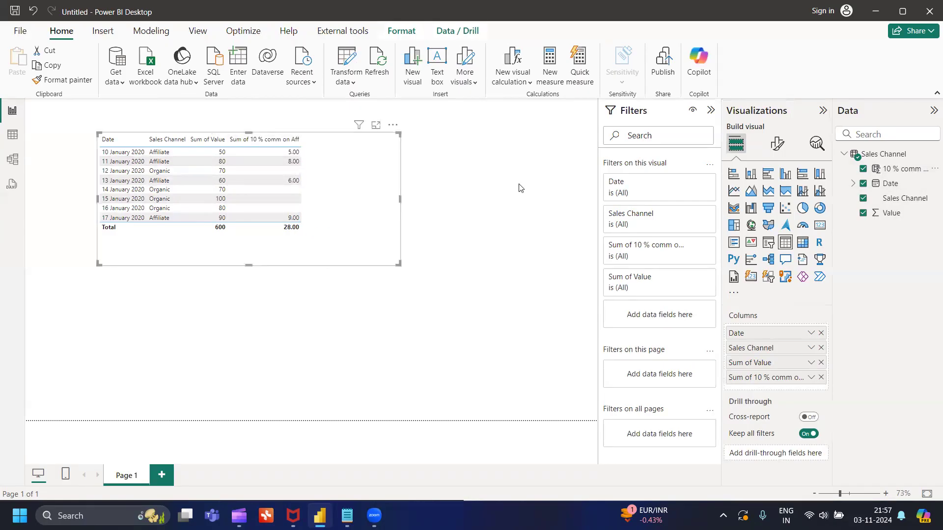
# Step: Create a new measure named "10 % comm Measure" in the Sales Channel table, with an empty second line for its expression
pyautogui.click(929, 155)
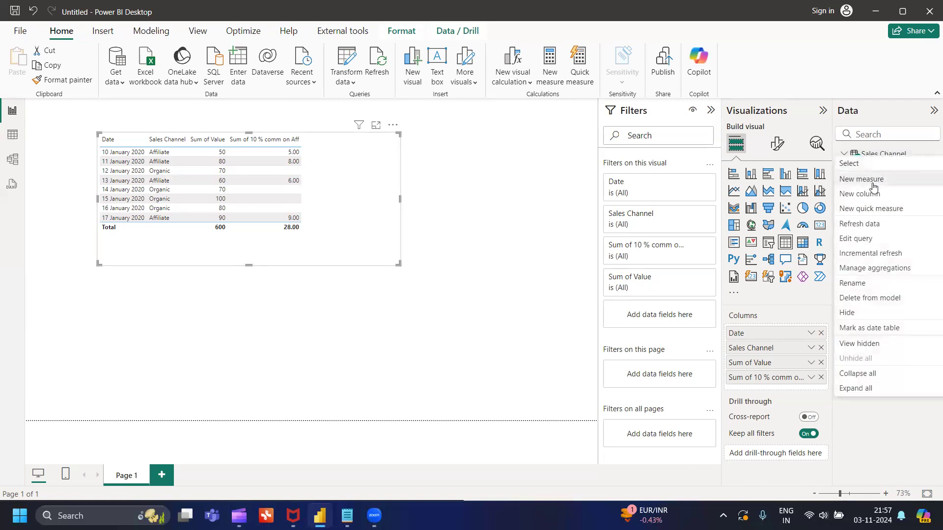
pyautogui.click(874, 183)
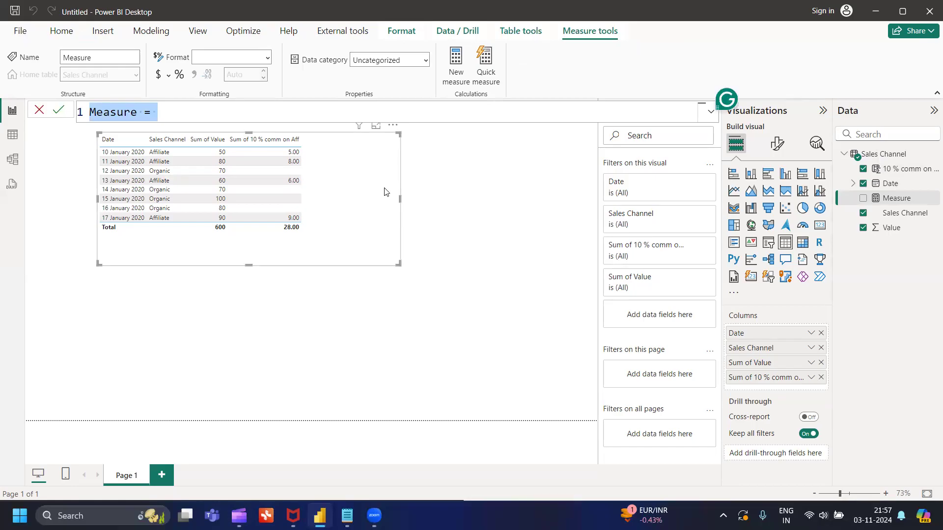
pyautogui.press('BackSpace')
pyautogui.write('1')
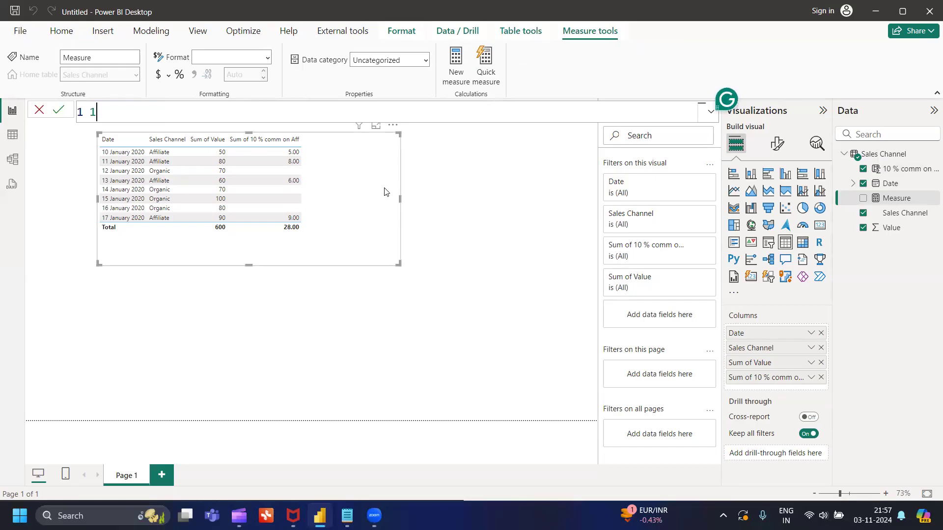
pyautogui.write('0 % comm Measure=')
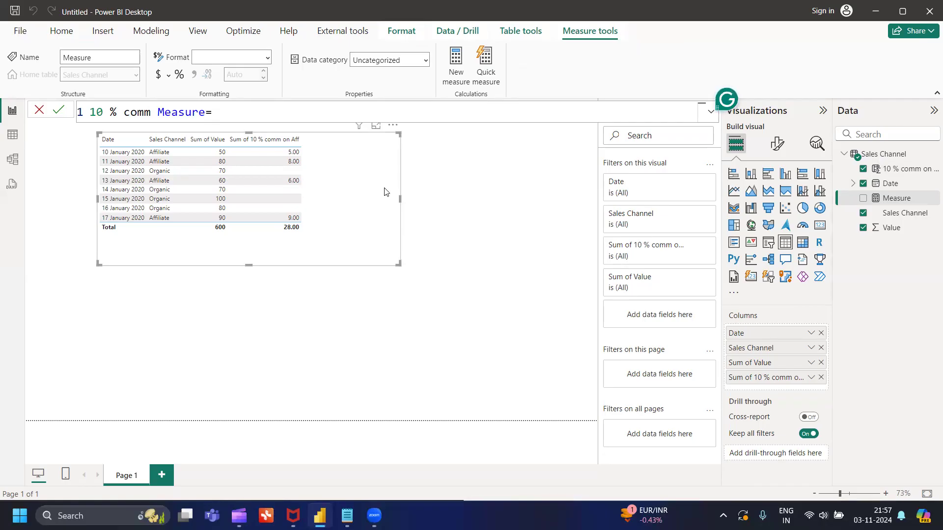
pyautogui.hotkey('shift', 'Return')
pyautogui.press('Tab')
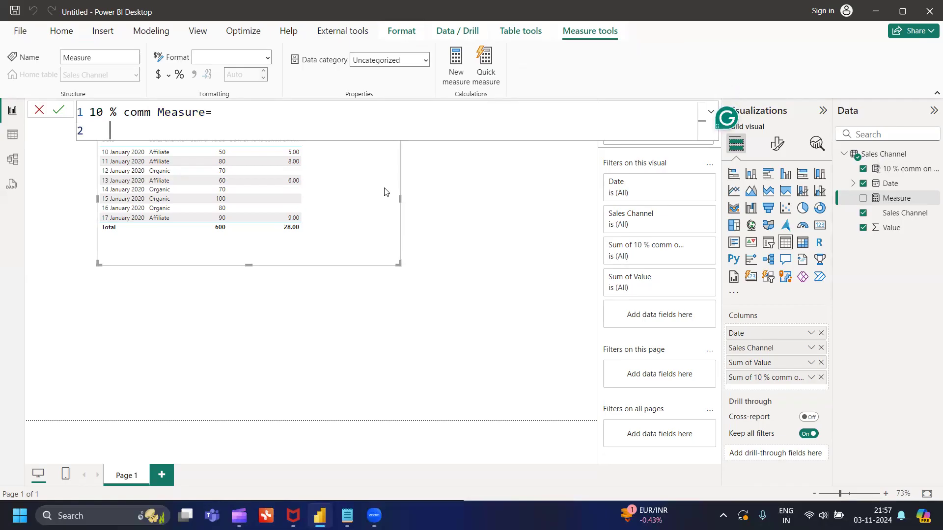
pyautogui.click(910, 174)
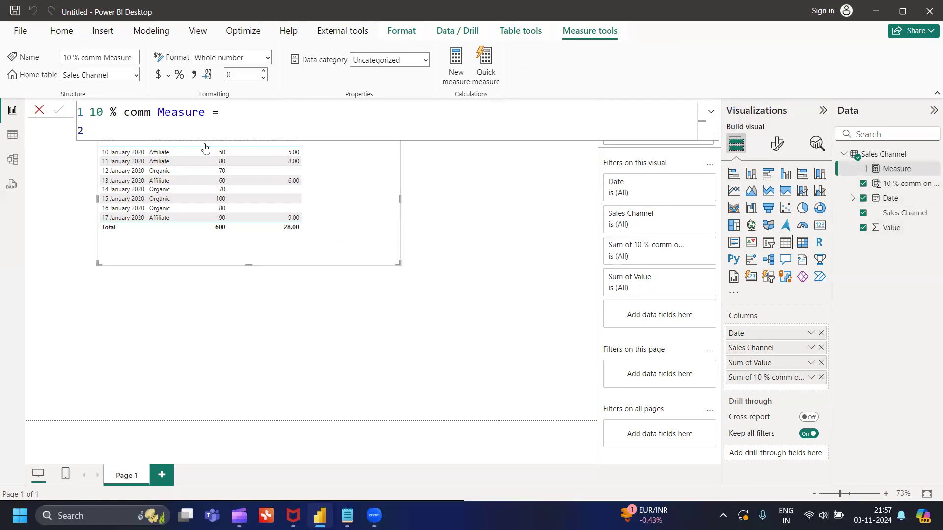
# Step: Copy the IF expression from the 10 % comm on Aff column into the second line of 10 % comm Measure
pyautogui.click(905, 184)
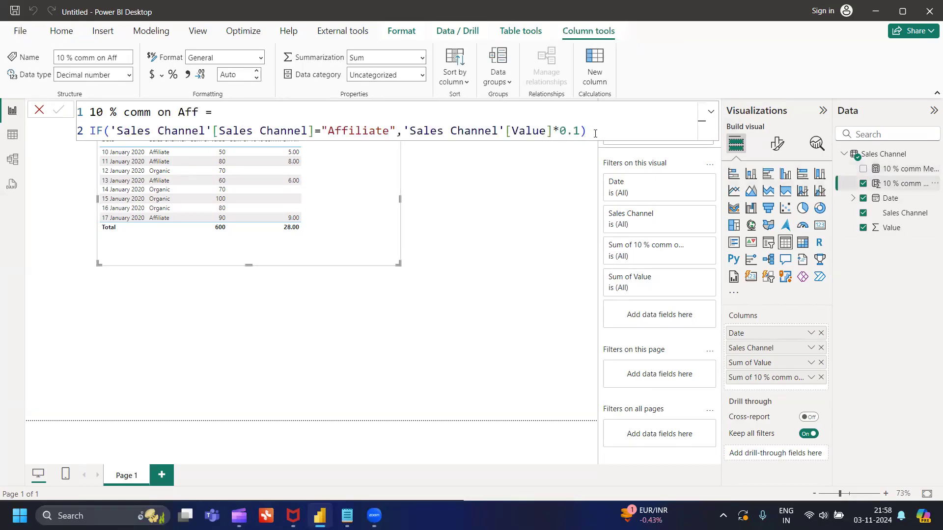
pyautogui.moveTo(595, 134); pyautogui.dragTo(86, 130)
pyautogui.hotkey('ctrl', 'c')
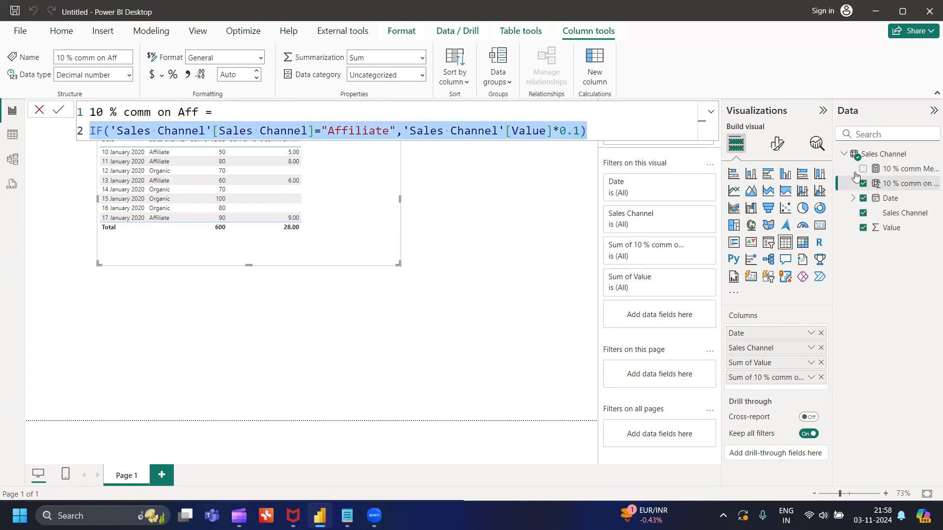
pyautogui.click(899, 171)
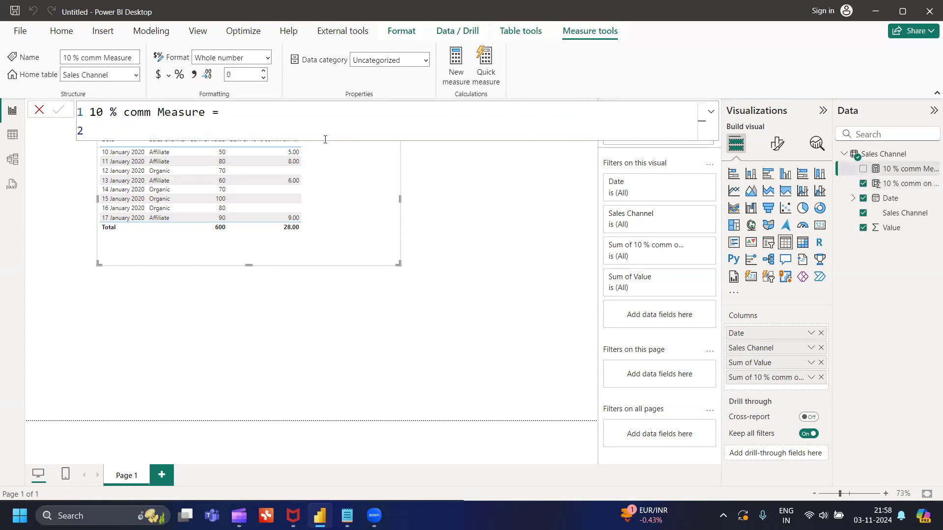
pyautogui.click(246, 129)
pyautogui.hotkey('ctrl', 'v')
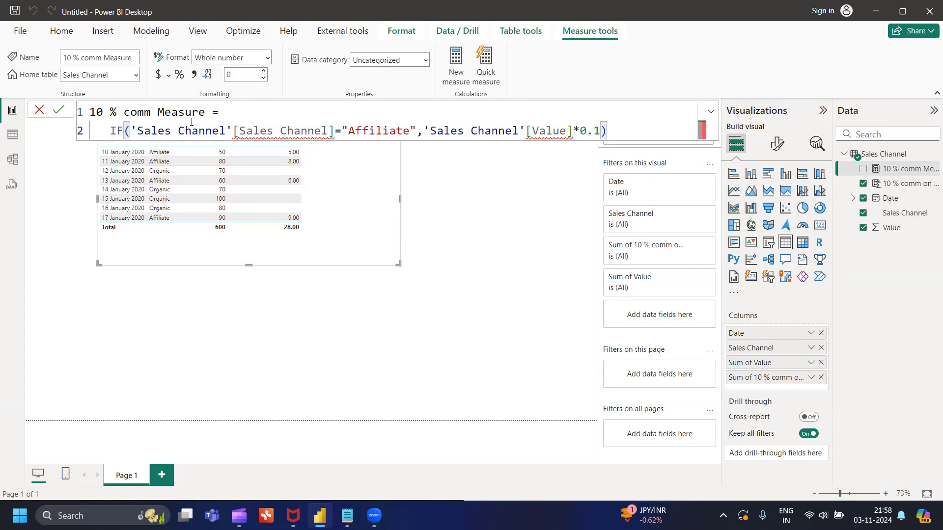
# Step: Insert a line reading SUMX('Sales Channel', above the IF expression in the measure formula
pyautogui.click(226, 112)
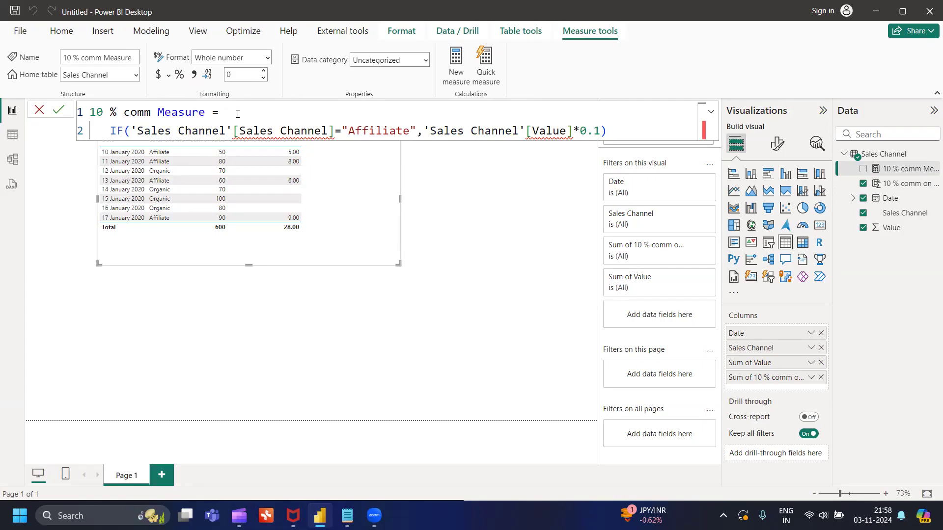
pyautogui.press('Return')
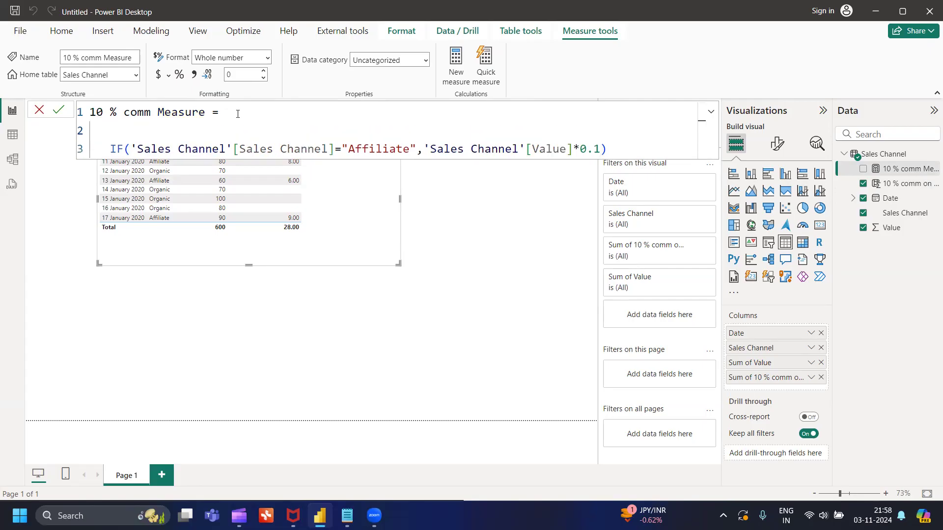
pyautogui.write('sum')
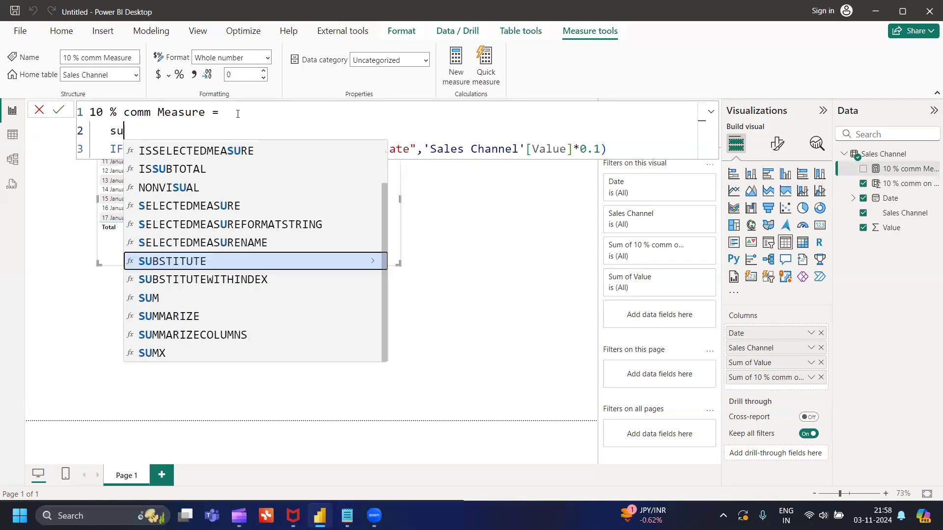
pyautogui.press('Down')
pyautogui.press('Down')
pyautogui.press('Down')
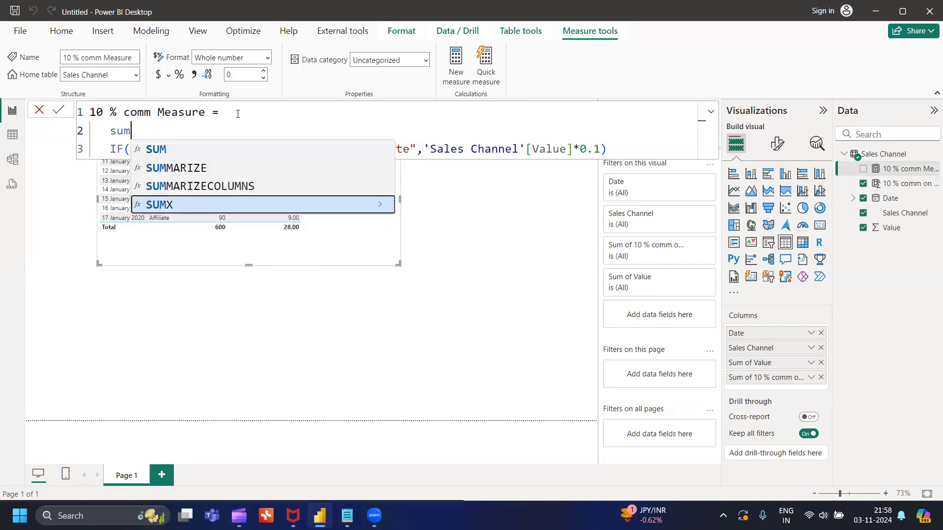
pyautogui.press('Tab')
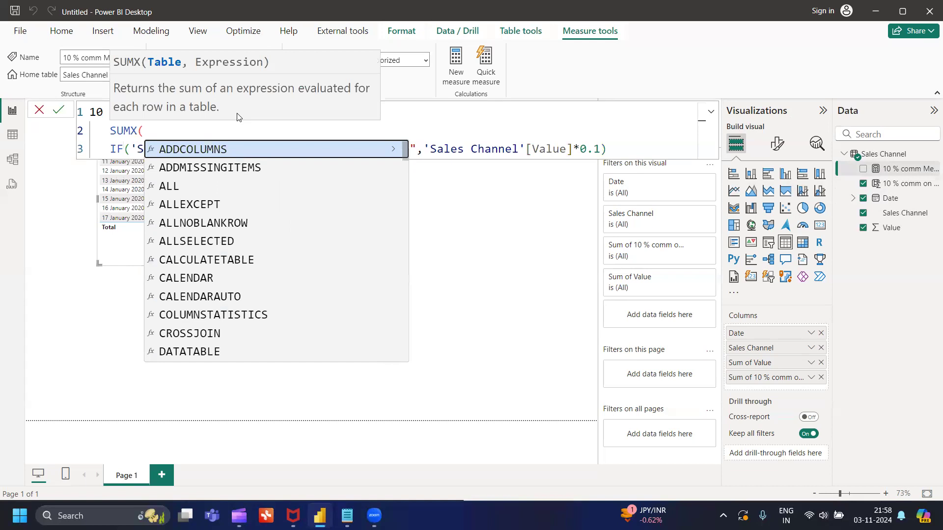
pyautogui.write('sa')
pyautogui.press('Tab')
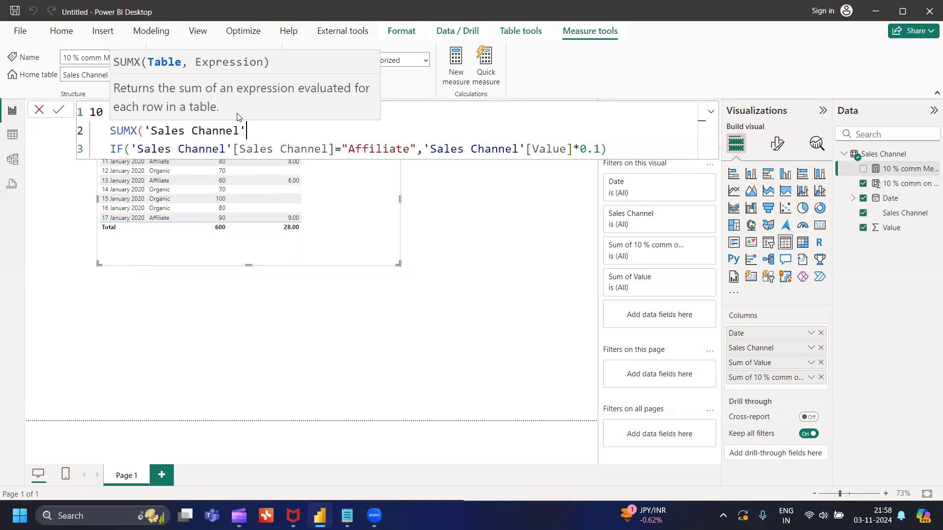
pyautogui.write(',')
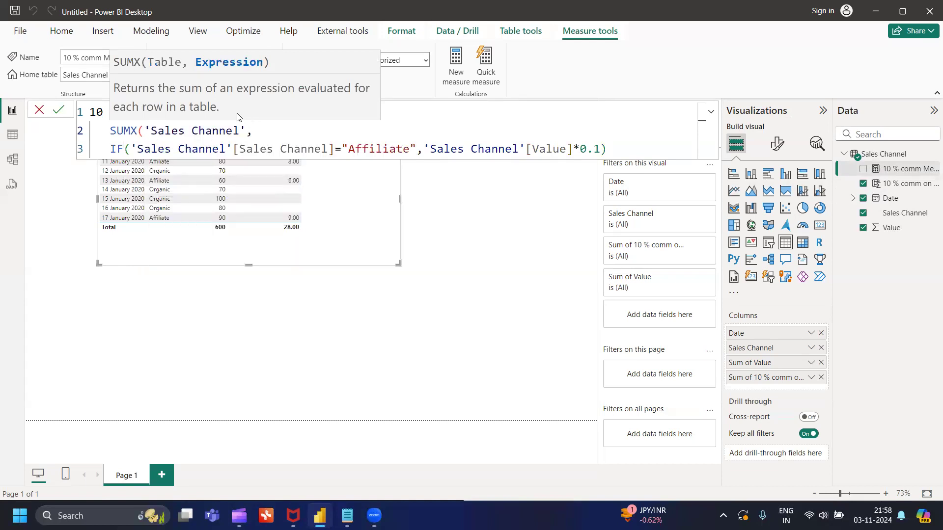
# Step: Put 'Sales Channel'[Value]*0.1) on its own line, add the closing parenthesis for SUMX, and commit the measure
pyautogui.click(424, 149)
pyautogui.hotkey('shift', 'Return')
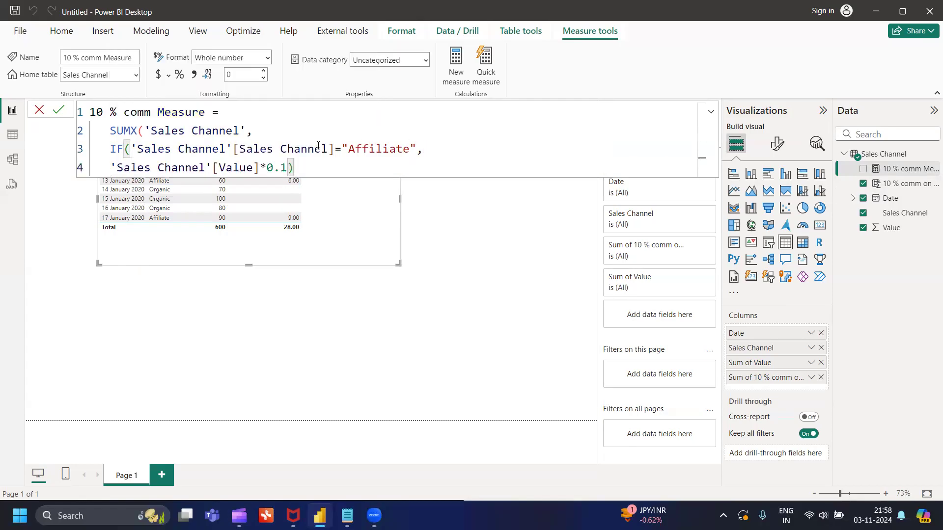
pyautogui.click(109, 148)
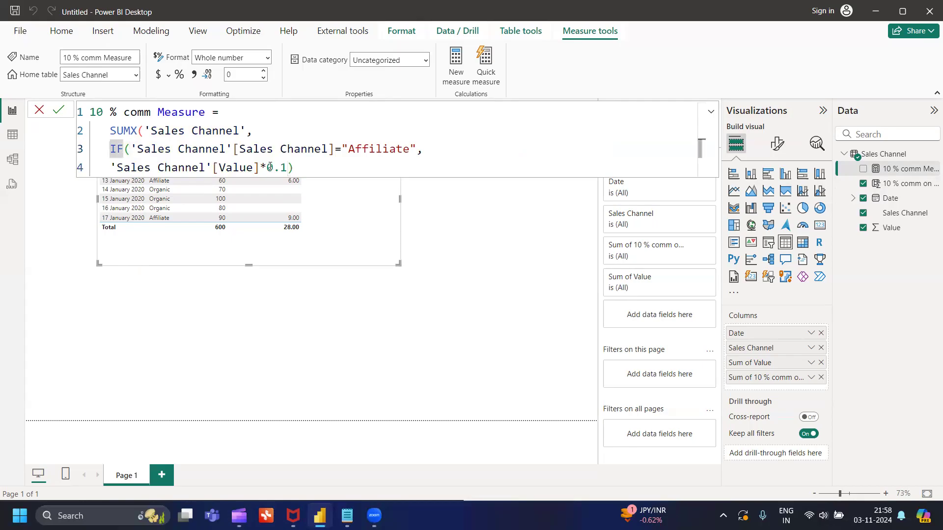
pyautogui.click(315, 169)
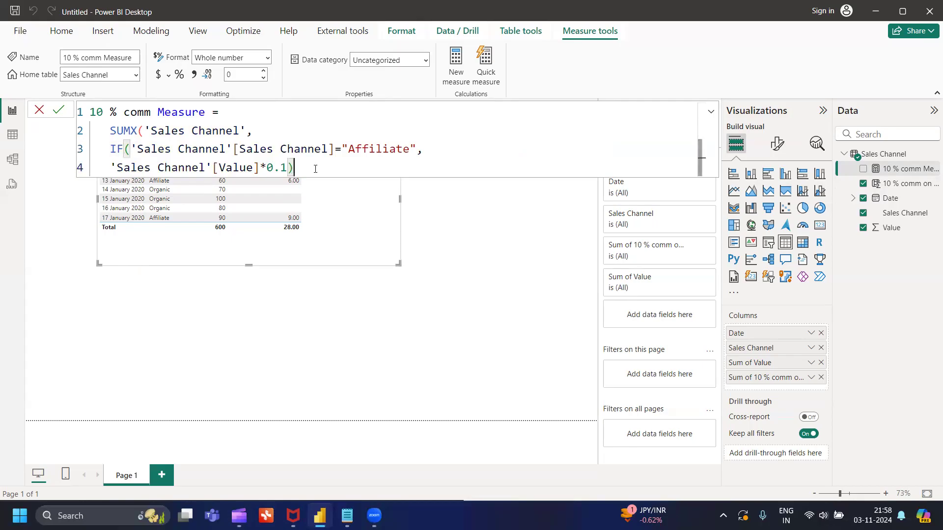
pyautogui.write(')')
pyautogui.press('Return')
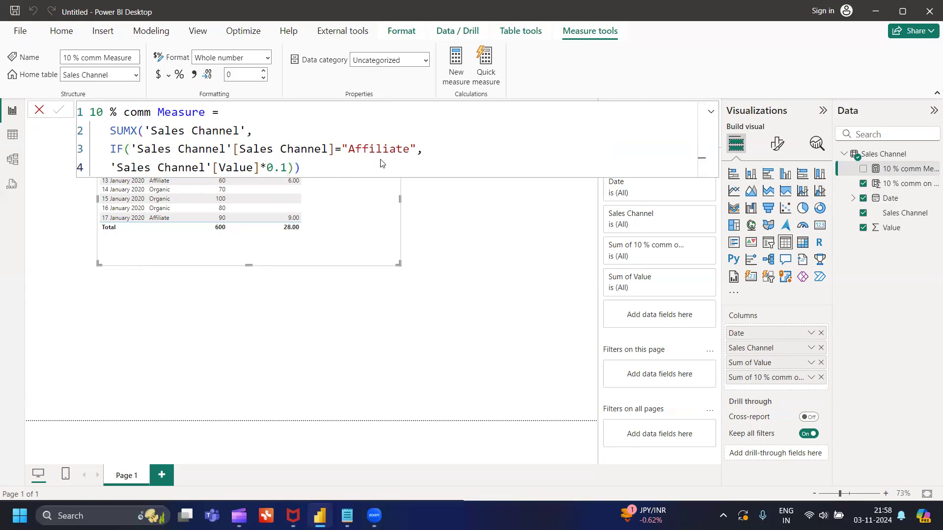
# Step: Add 10 % comm Measure to the table visual as the last column and close the formula editor
pyautogui.click(906, 170)
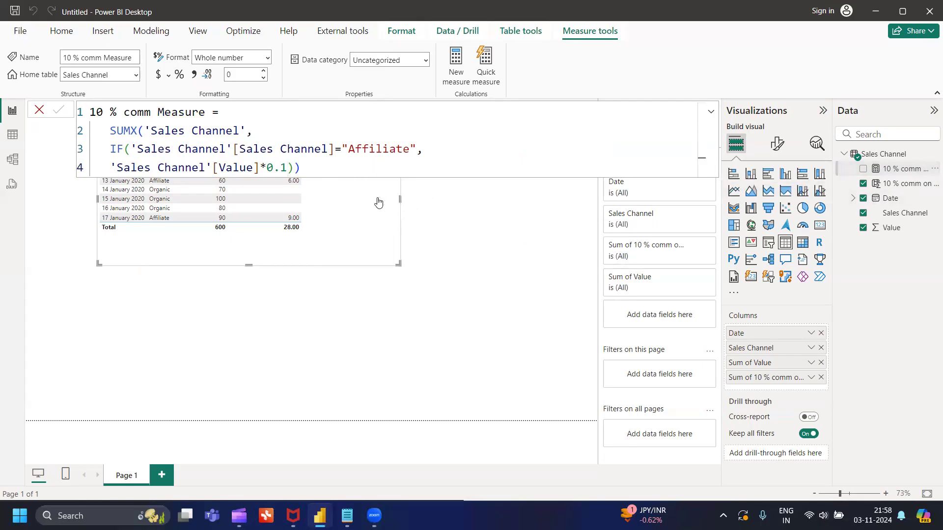
pyautogui.click(38, 114)
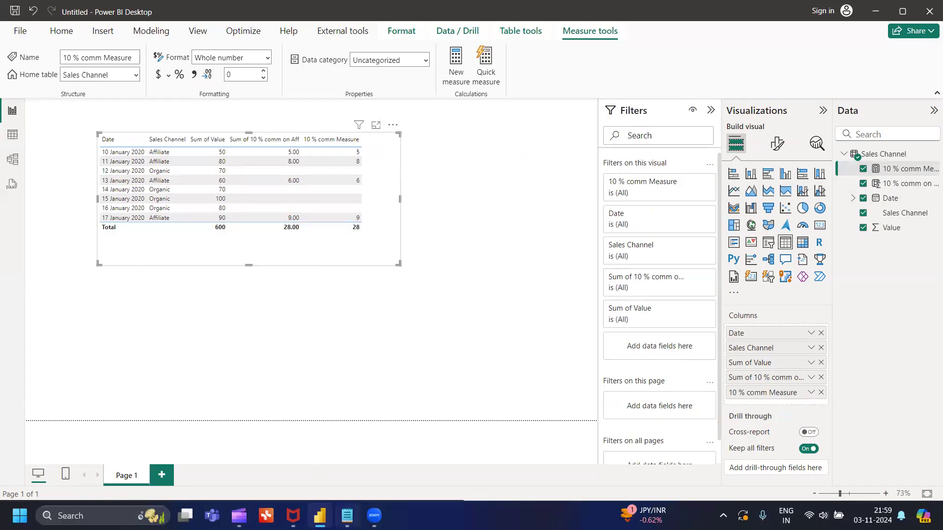
# Step: Switch to the Notepad notes and highlight the words "IN CALCULATED COLUMN" under IF BEHAVIOUR
pyautogui.click(347, 516)
pyautogui.moveTo(203, 331); pyautogui.dragTo(12, 331)
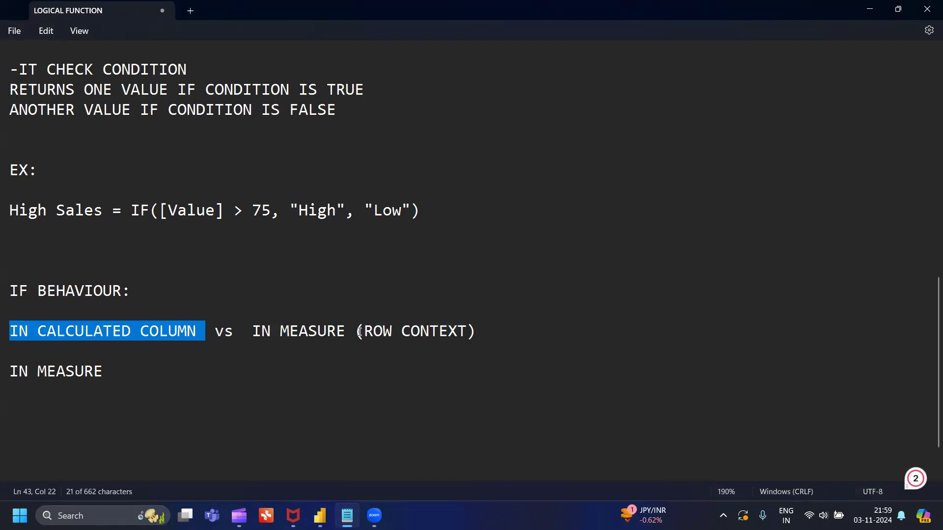
# Step: Highlight "(ROW CONTEXT)" under IF BEHAVIOUR in the notes and switch back to the Power BI report
pyautogui.moveTo(355, 331); pyautogui.dragTo(476, 335)
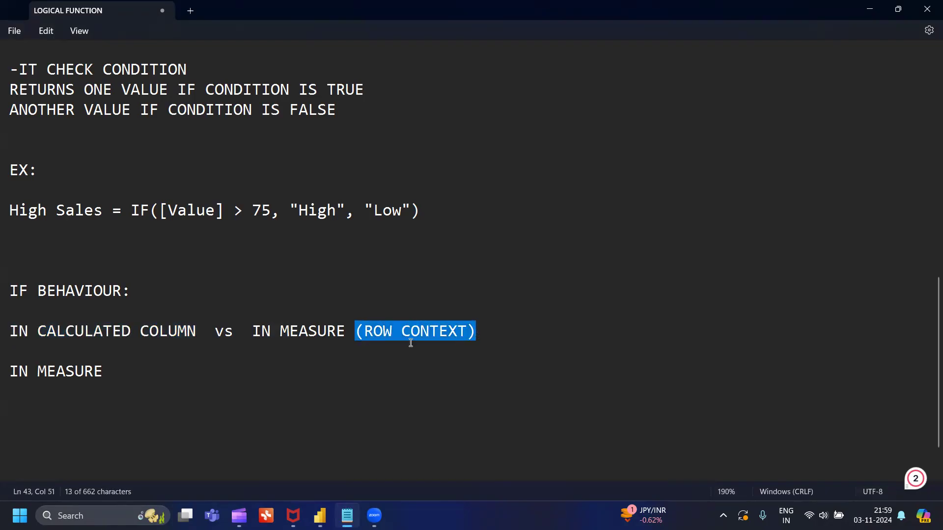
pyautogui.click(361, 360)
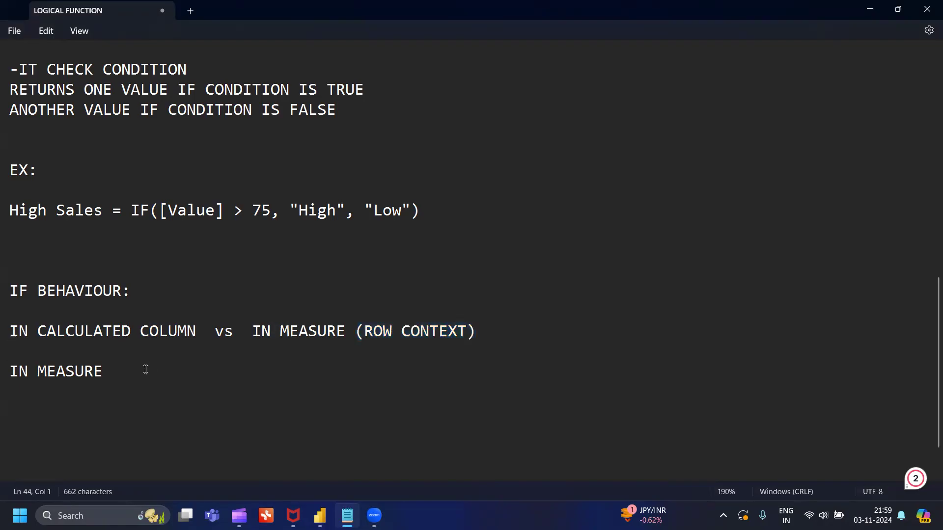
pyautogui.hotkey('alt', 'Tab')
# Step: Widen the table visual to make room for another column, and review the Sales Channel data in Table view
pyautogui.click(424, 225)
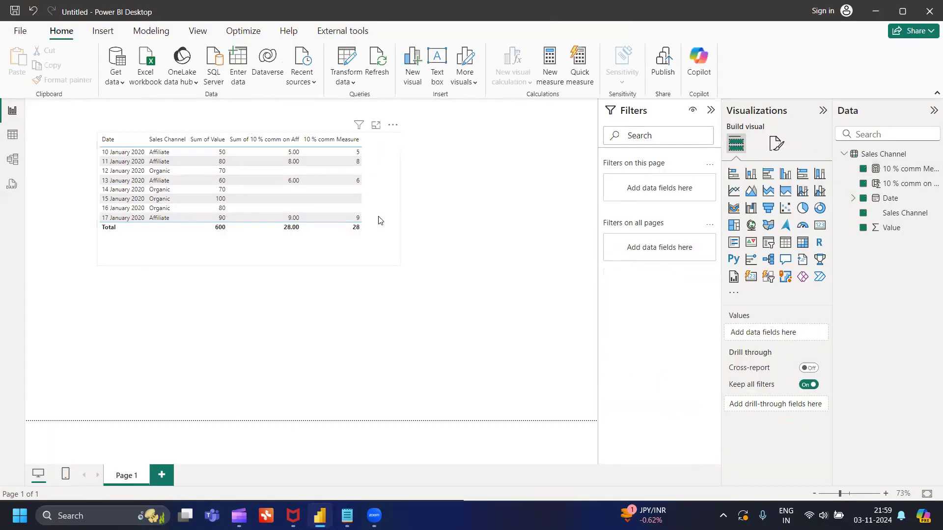
pyautogui.click(378, 218)
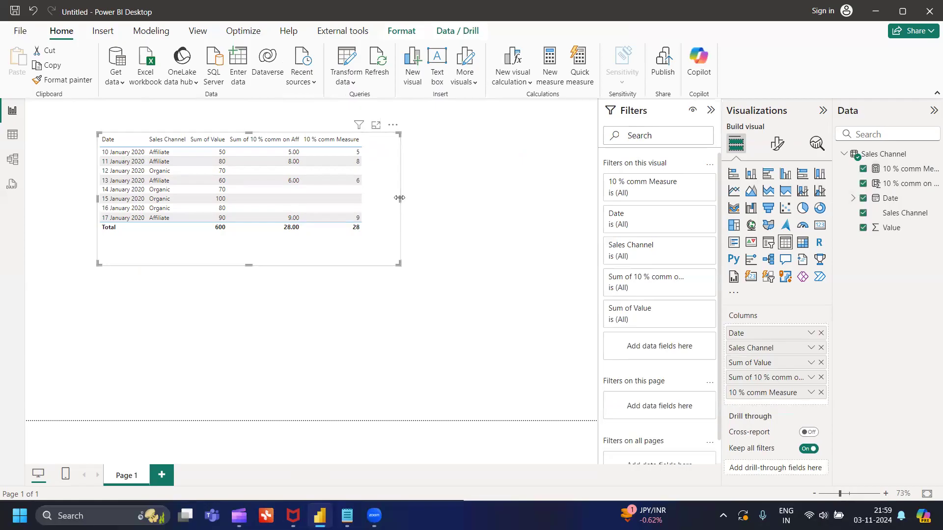
pyautogui.moveTo(400, 197); pyautogui.dragTo(487, 219)
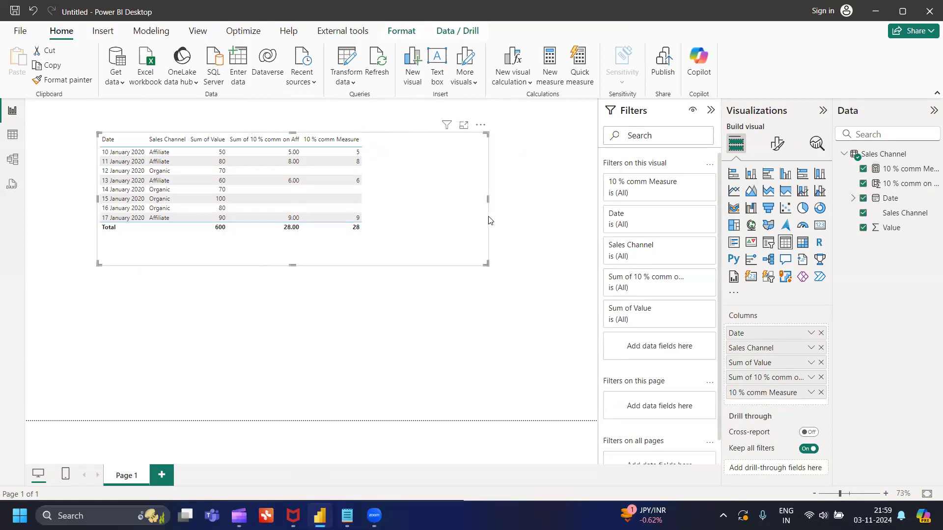
pyautogui.click(12, 134)
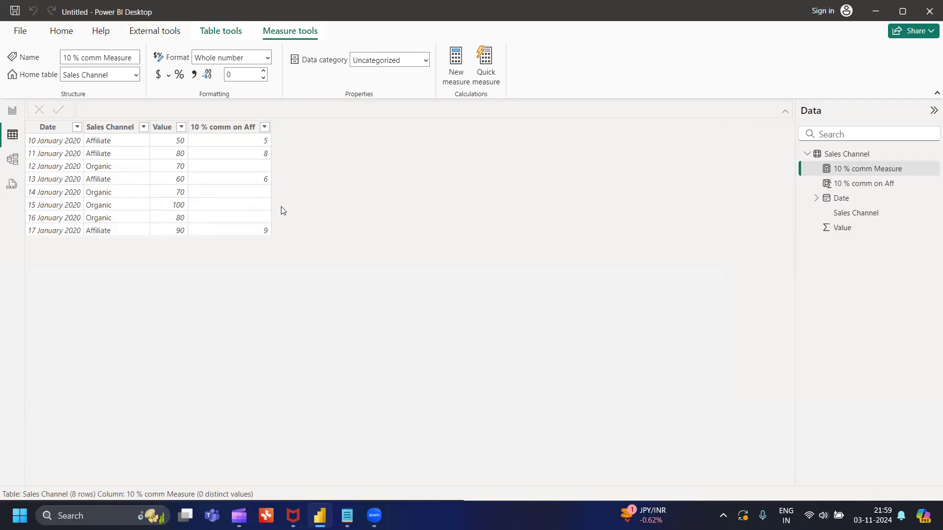
pyautogui.click(9, 111)
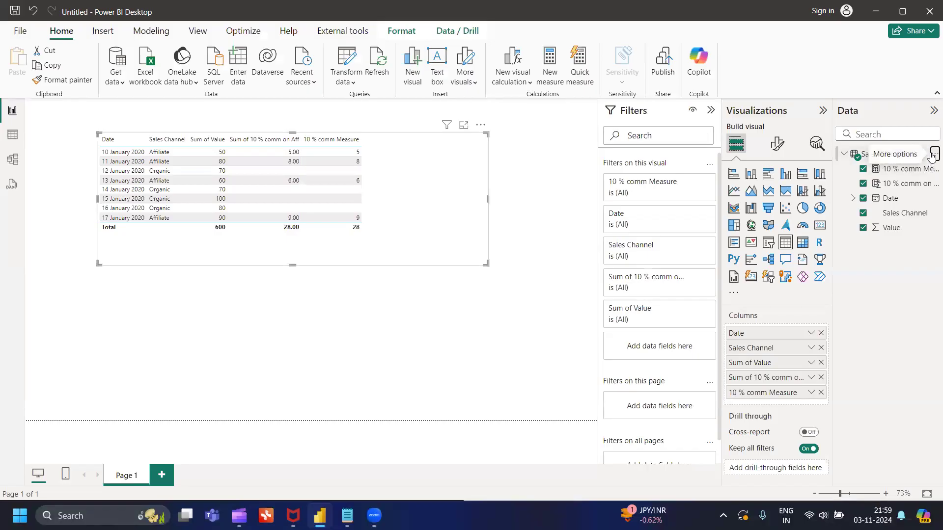
# Step: Create a new measure in the Sales Channel table and name it Daily Sales Target 100
pyautogui.click(932, 154)
pyautogui.click(885, 180)
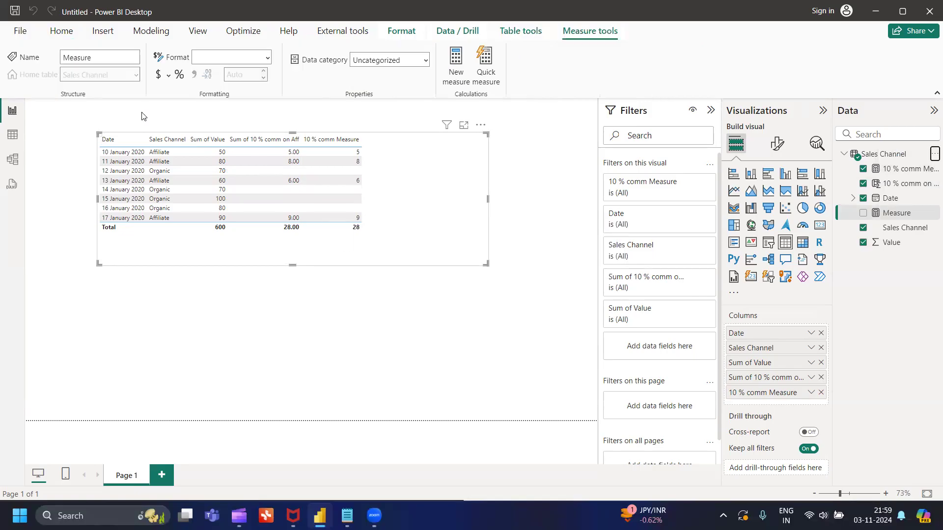
pyautogui.press('BackSpace')
pyautogui.write('da')
pyautogui.press('BackSpace')
pyautogui.press('BackSpace')
pyautogui.write('d')
pyautogui.press('BackSpace')
pyautogui.write('Dal')
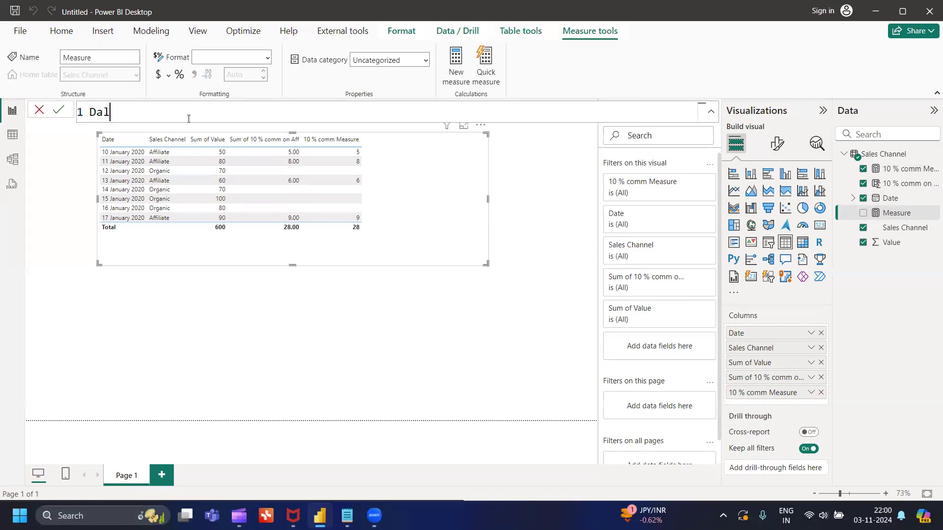
pyautogui.press('BackSpace')
pyautogui.write('ily Sales Target 100=')
pyautogui.hotkey('shift', 'Return')
# Step: Begin the measure's expression on the second line with IF(SUM('Sales Channel'[Value])>100, and start a new line below it
pyautogui.write('IF(')
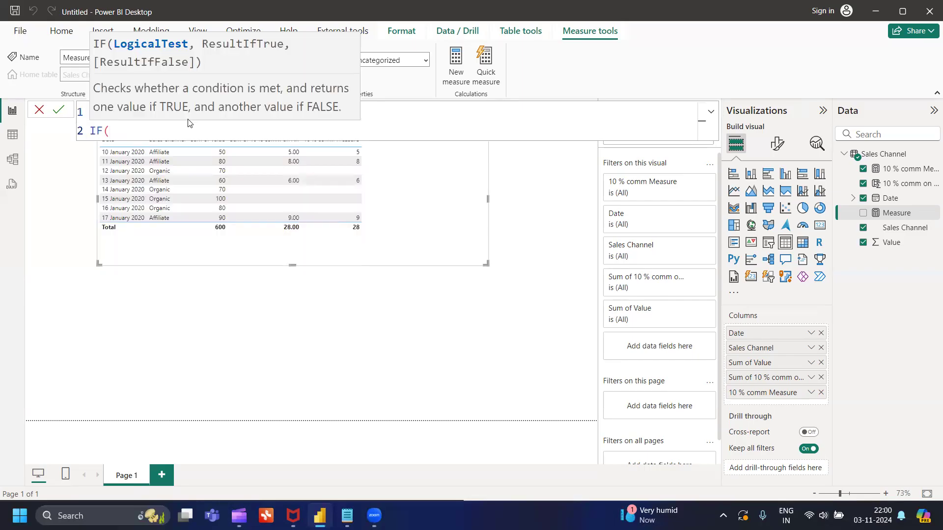
pyautogui.write('tp')
pyautogui.press('BackSpace')
pyautogui.press('BackSpace')
pyautogui.write('s')
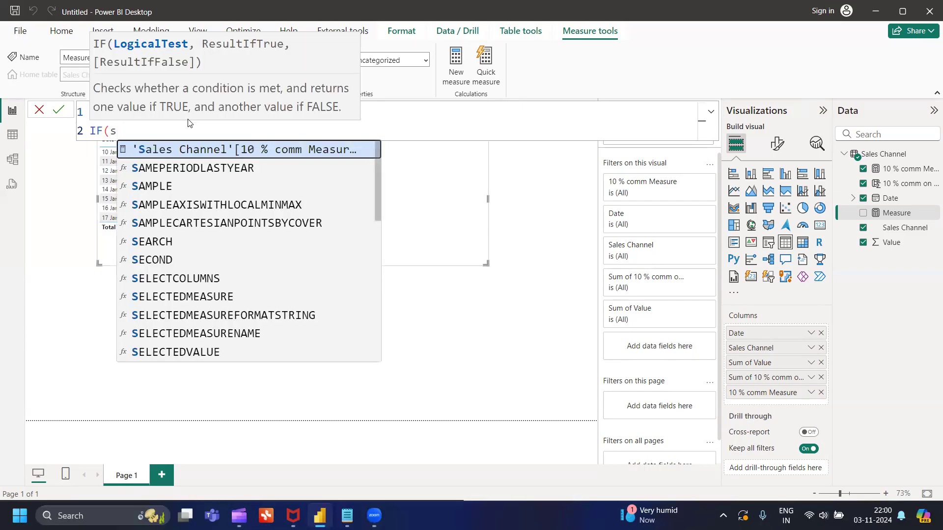
pyautogui.write('um')
pyautogui.press('Tab')
pyautogui.write('sal')
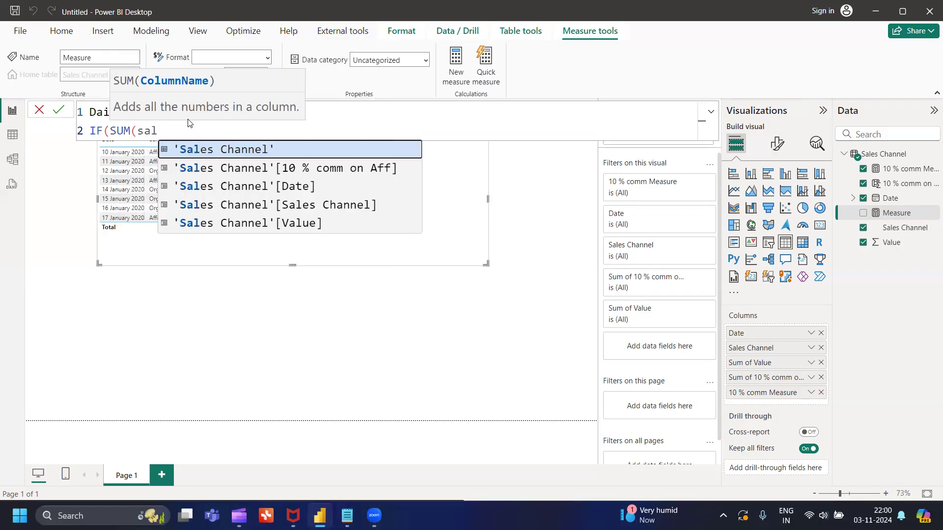
pyautogui.press('Down')
pyautogui.press('Down')
pyautogui.press('Down')
pyautogui.press('Down')
pyautogui.press('Tab')
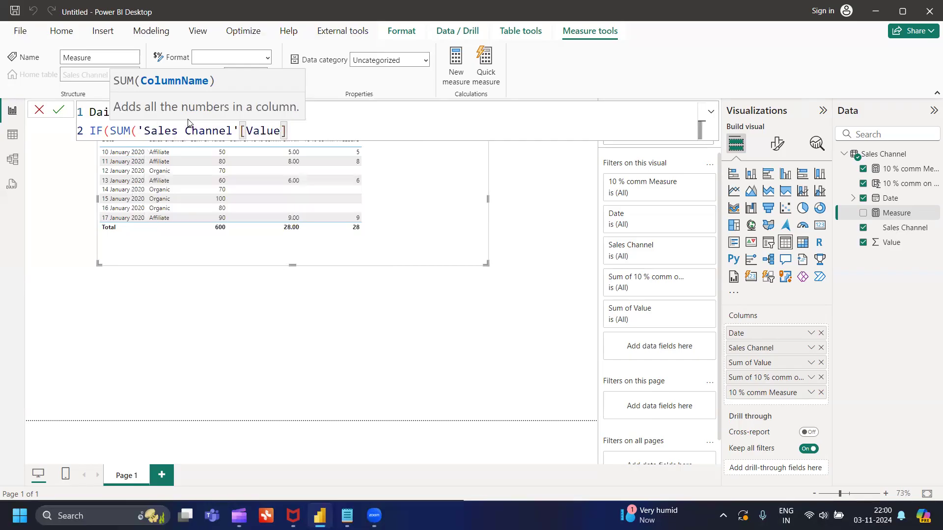
pyautogui.write(')>')
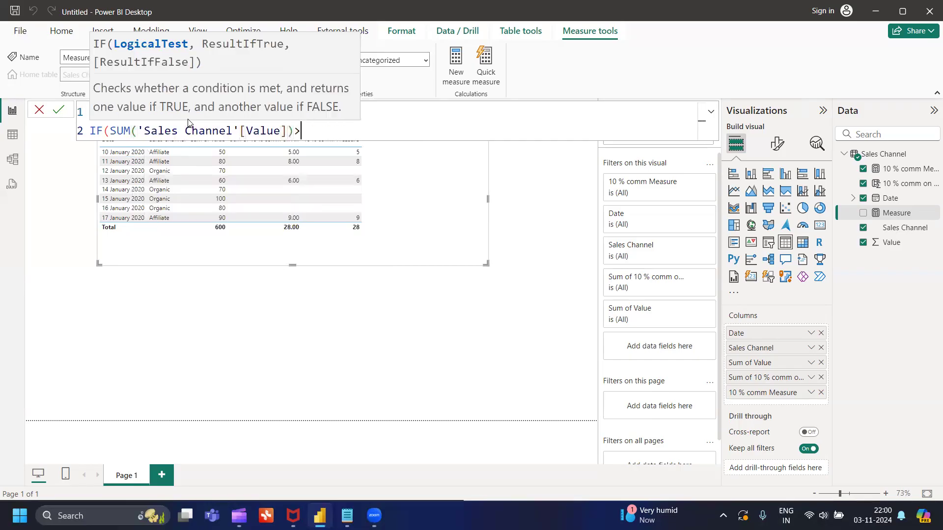
pyautogui.write('100,')
pyautogui.hotkey('shift', 'Return')
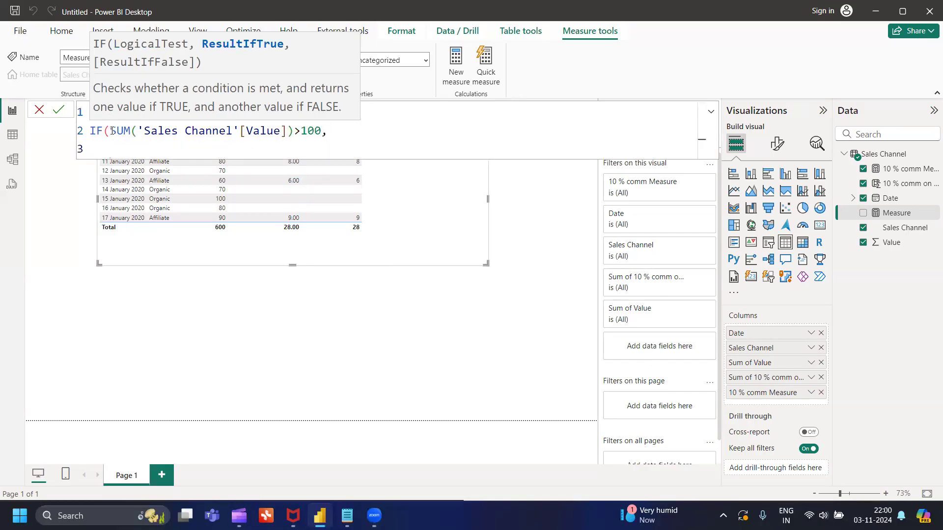
# Step: Change the condition to >=100 and commit the measure with an unquoted yes as the true result
pyautogui.click(301, 133)
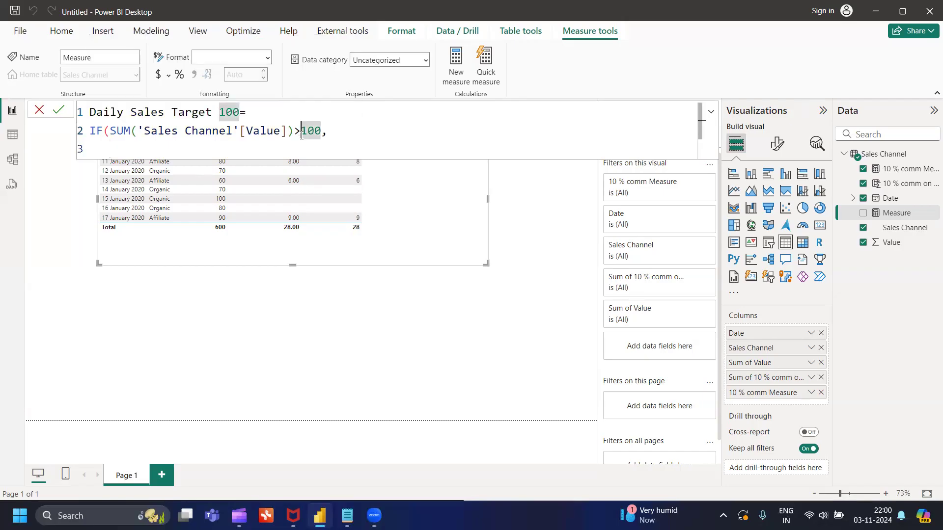
pyautogui.write('=')
pyautogui.click(354, 136)
pyautogui.write('yes')
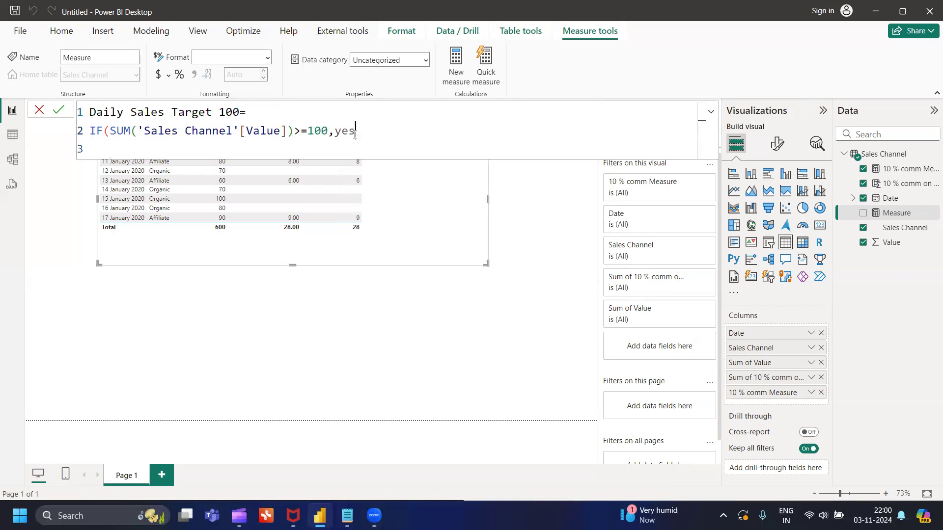
pyautogui.press('Return')
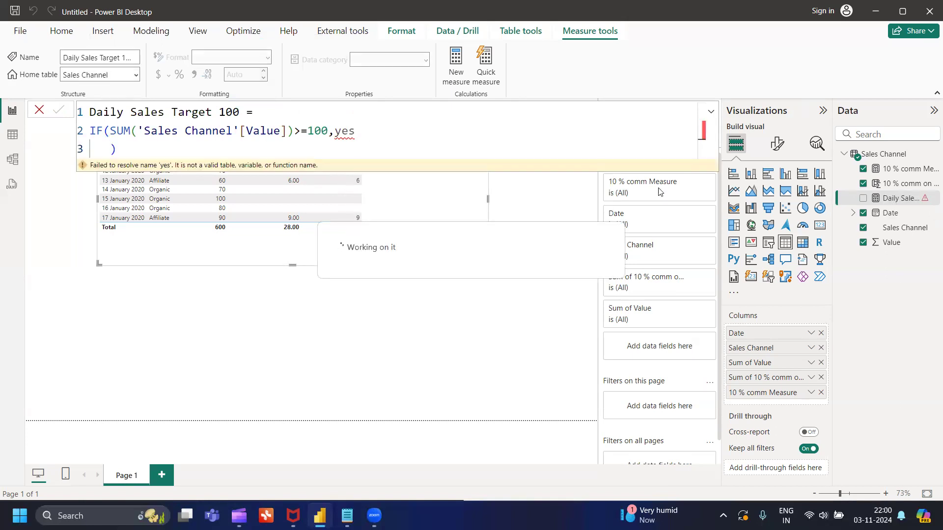
# Step: Enclose the yes result in double quotation marks and commit the measure again
pyautogui.click(336, 132)
pyautogui.write('"')
pyautogui.click(361, 132)
pyautogui.write('"')
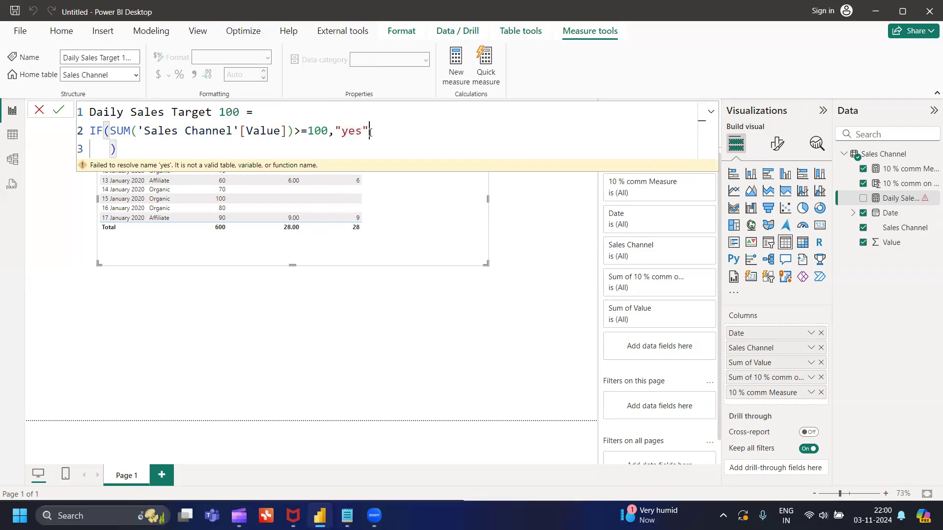
pyautogui.press('Return')
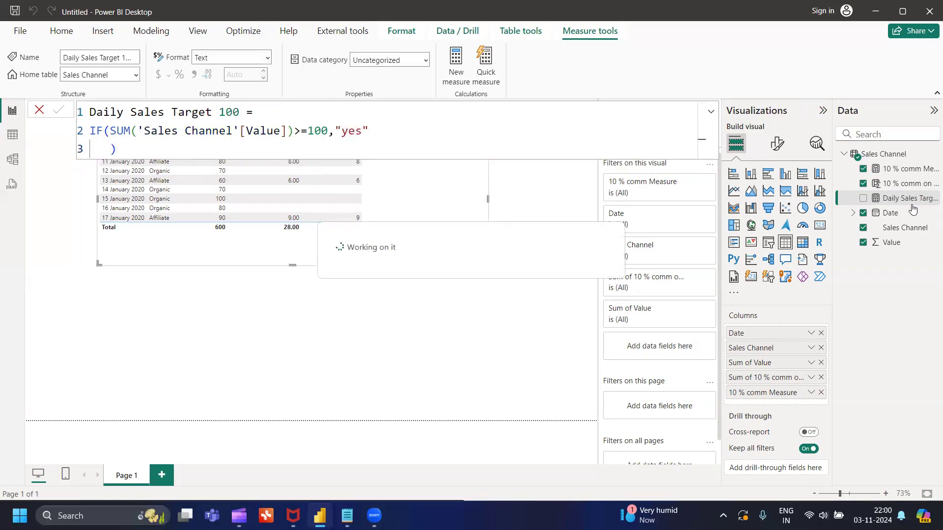
# Step: Add Daily Sales Target 100 to the table visual as the last column and close the formula editor
pyautogui.moveTo(908, 201); pyautogui.dragTo(471, 201)
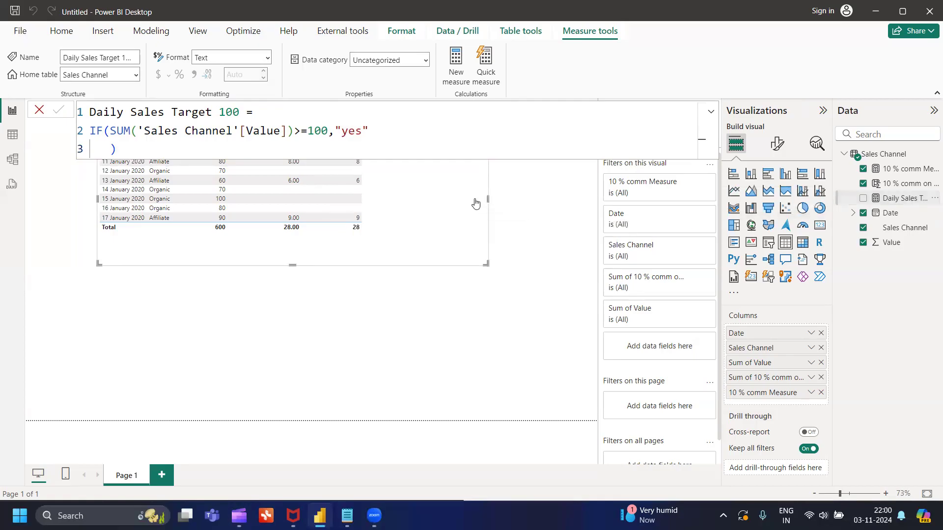
pyautogui.click(39, 110)
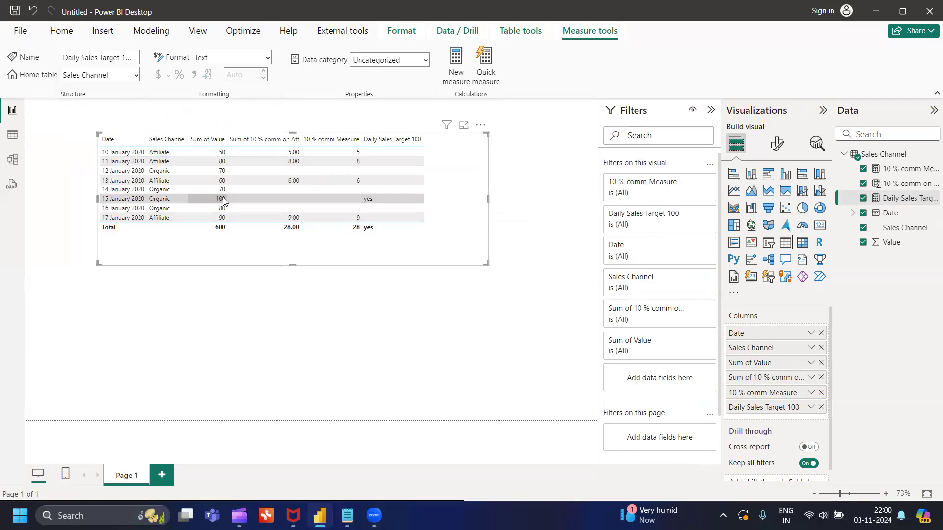
# Step: Examine the Daily Sales Target 100 column with the table in focus mode, and return to the report
pyautogui.click(463, 126)
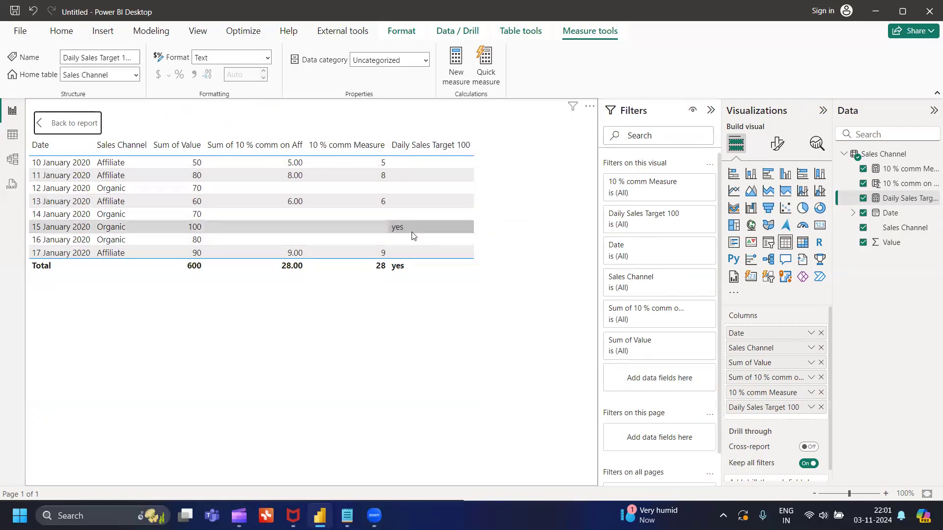
pyautogui.click(899, 199)
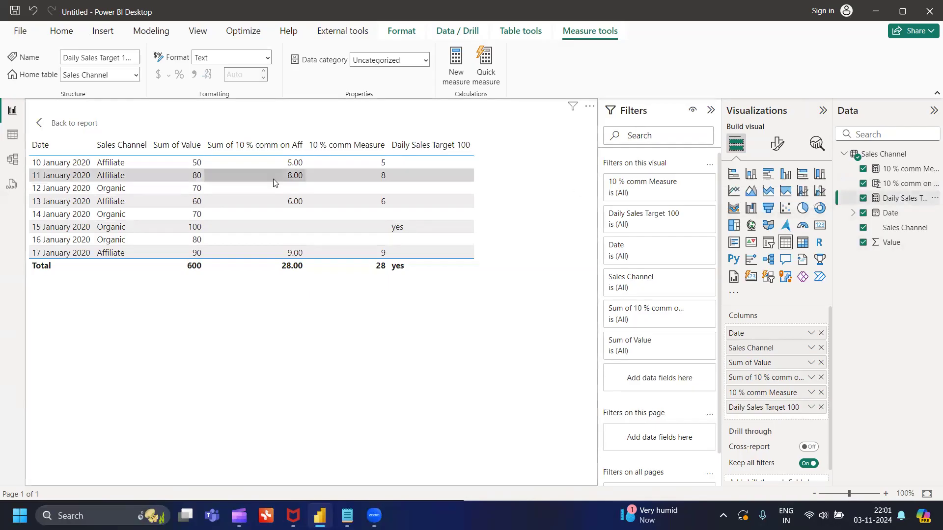
pyautogui.click(73, 122)
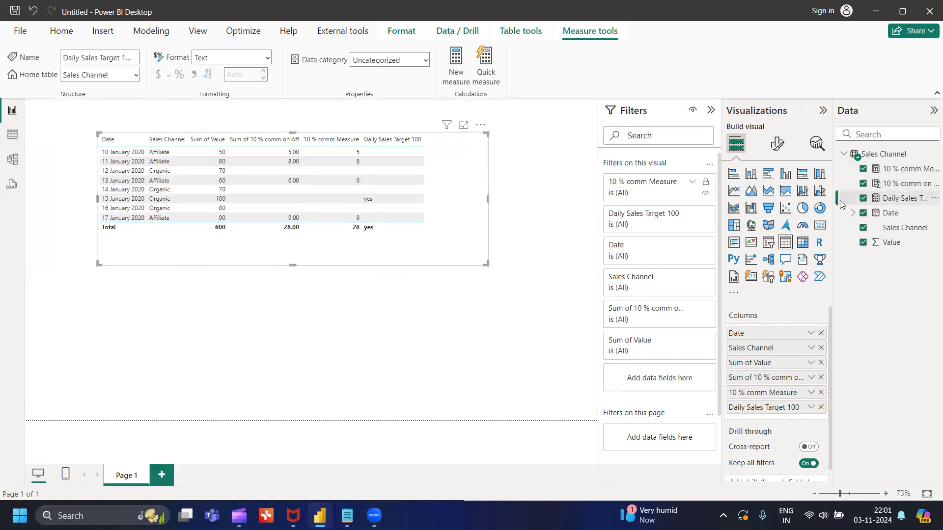
# Step: Open the Daily Sales Target 100 formula and enlarge its text for reading
pyautogui.click(906, 211)
pyautogui.click(906, 201)
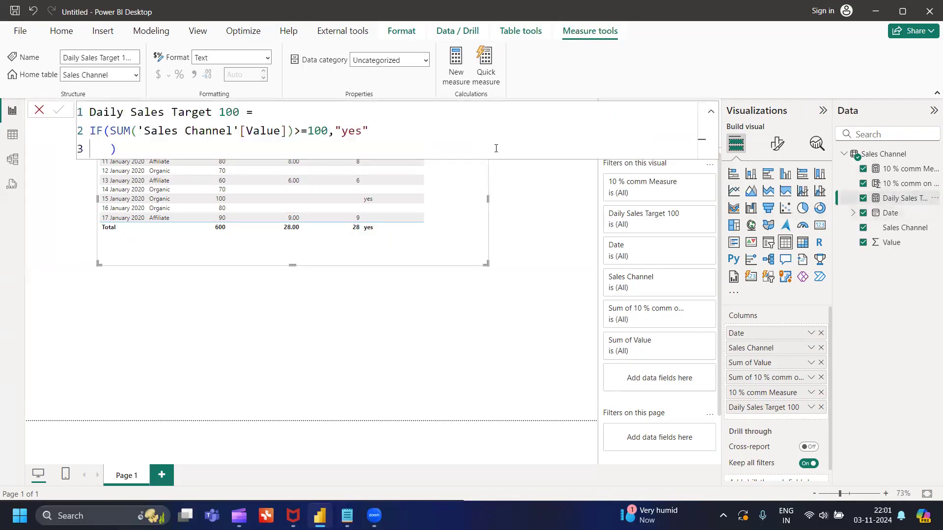
pyautogui.scroll(4, 250, 132)
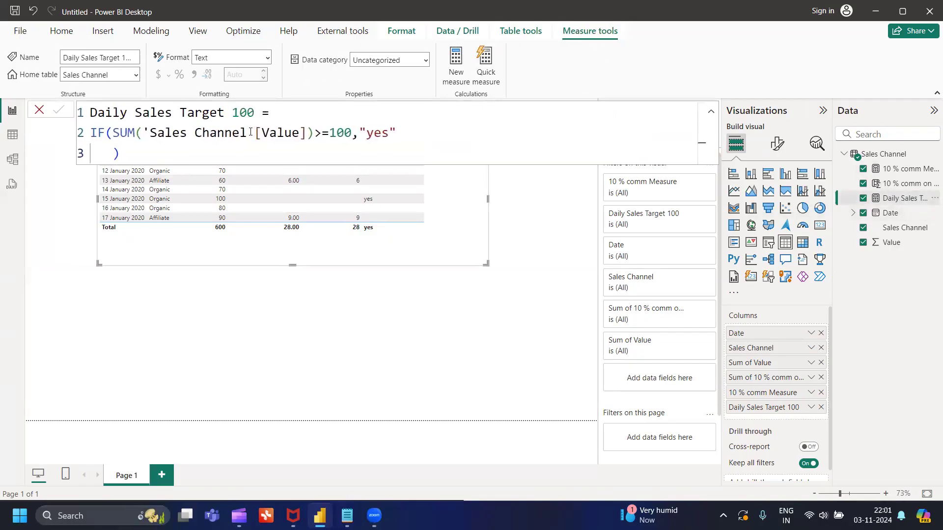
pyautogui.scroll(1, 250, 132)
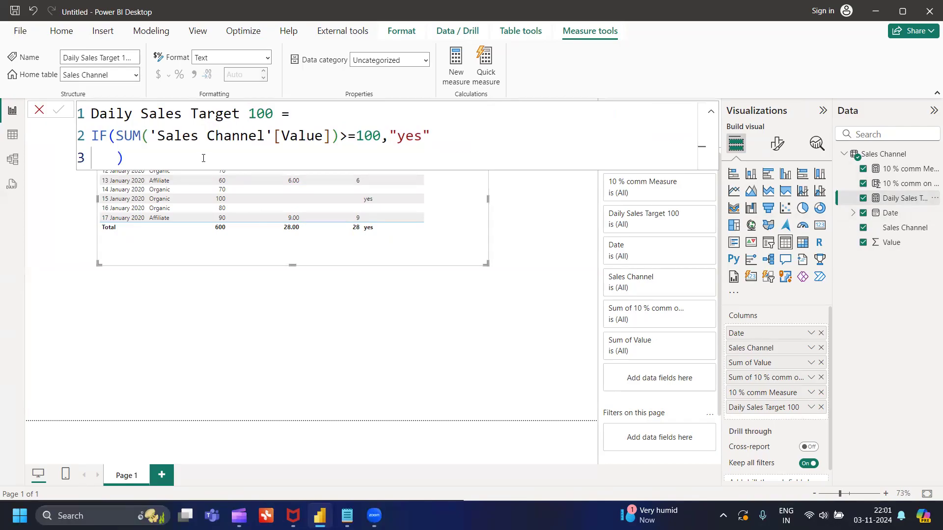
# Step: Highlight "IN MEASURE" in the Notepad notes, and return to Power BI to check the Sales Channel rows in Table view
pyautogui.click(347, 515)
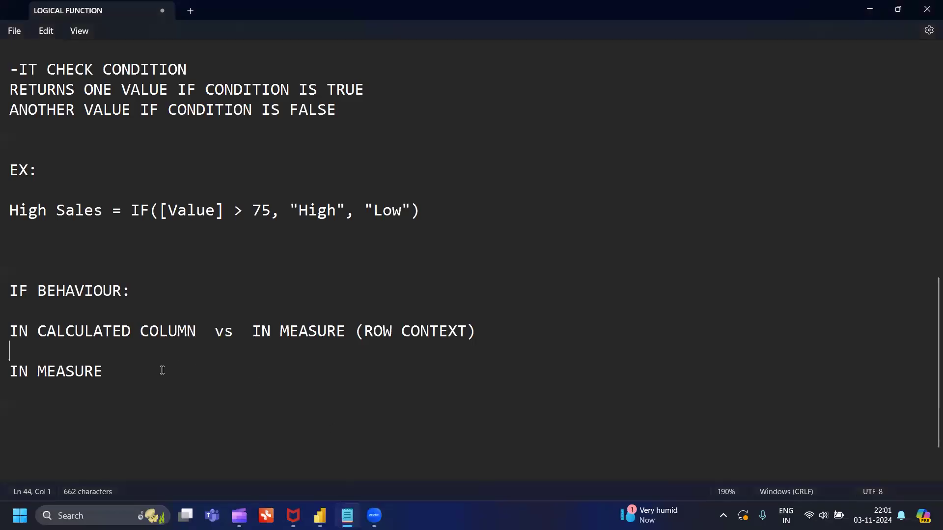
pyautogui.moveTo(9, 372); pyautogui.dragTo(102, 372)
pyautogui.hotkey('alt', 'Tab')
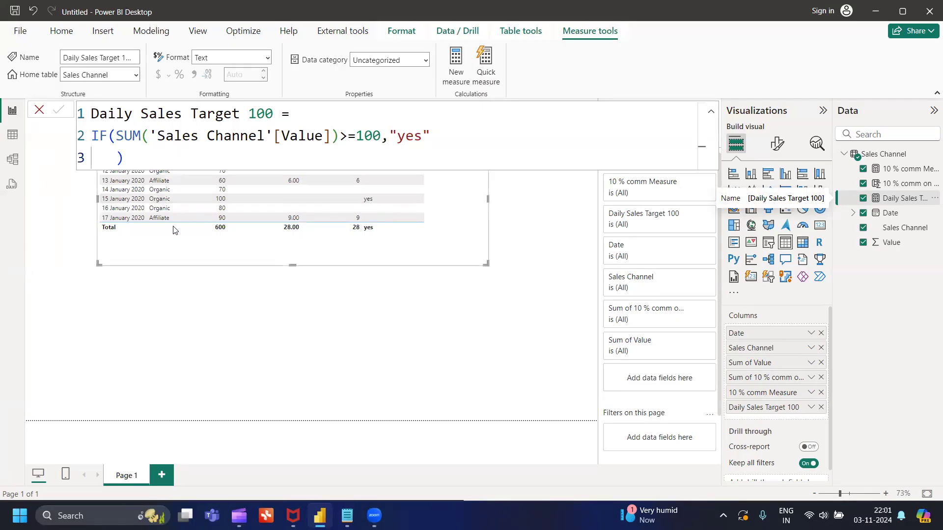
pyautogui.click(12, 143)
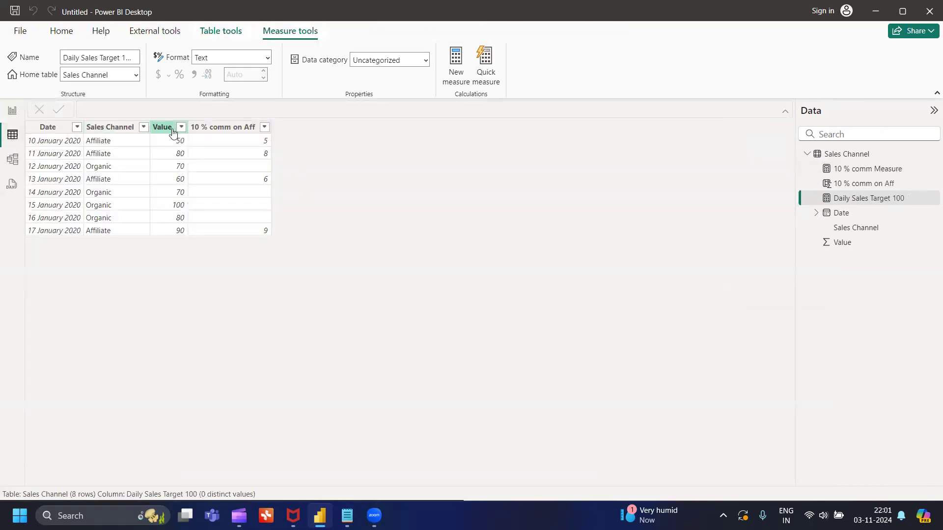
pyautogui.click(12, 114)
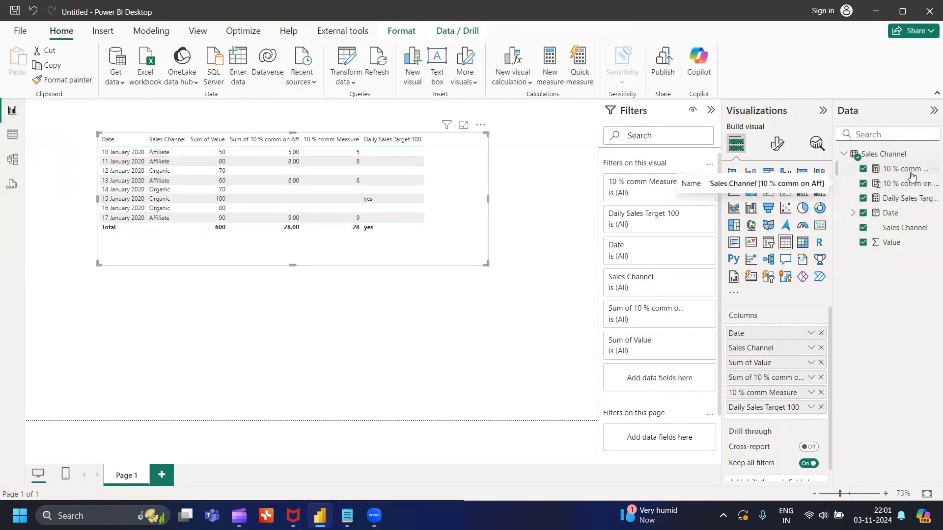
# Step: Reopen the Daily Sales Target 100 formula and highlight its SUM('Sales Channel'[Value]) expression and the "yes" result
pyautogui.click(906, 197)
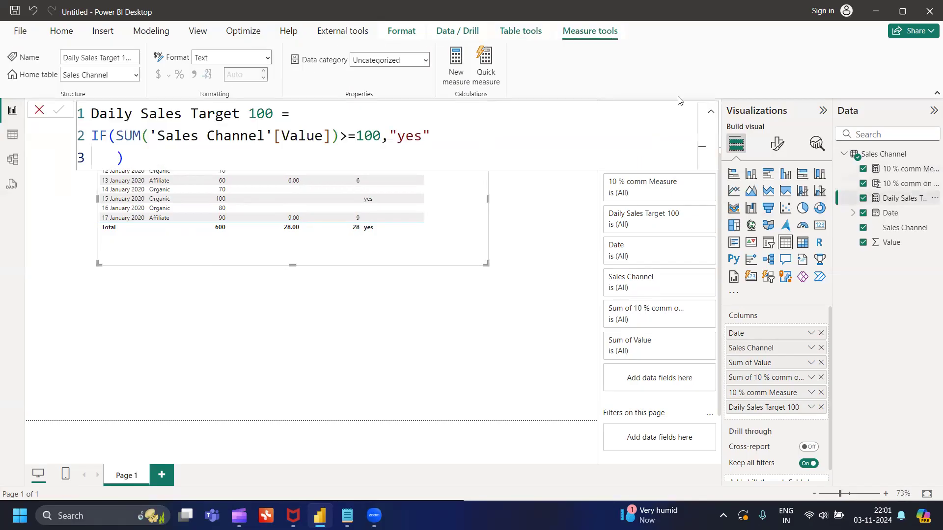
pyautogui.moveTo(331, 135); pyautogui.dragTo(118, 136)
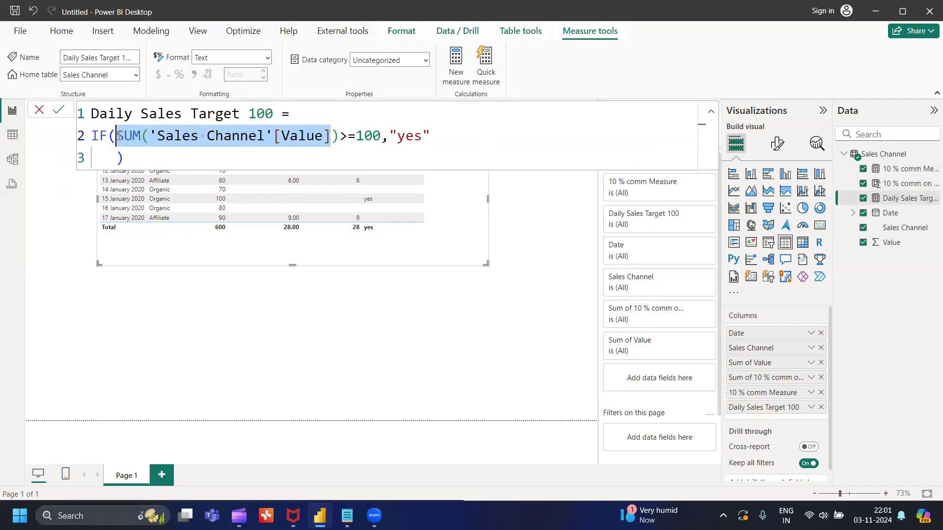
pyautogui.moveTo(381, 136); pyautogui.dragTo(431, 136)
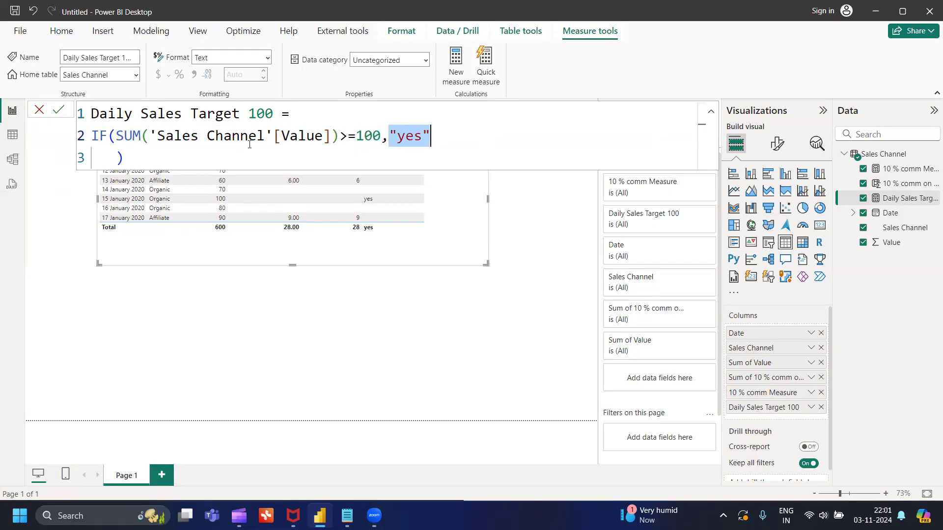
# Step: Deselect "yes" in the Daily Sales Target 100 formula, and switch to Notepad to highlight the "IN MEASURE" line
pyautogui.click(210, 136)
pyautogui.click(129, 157)
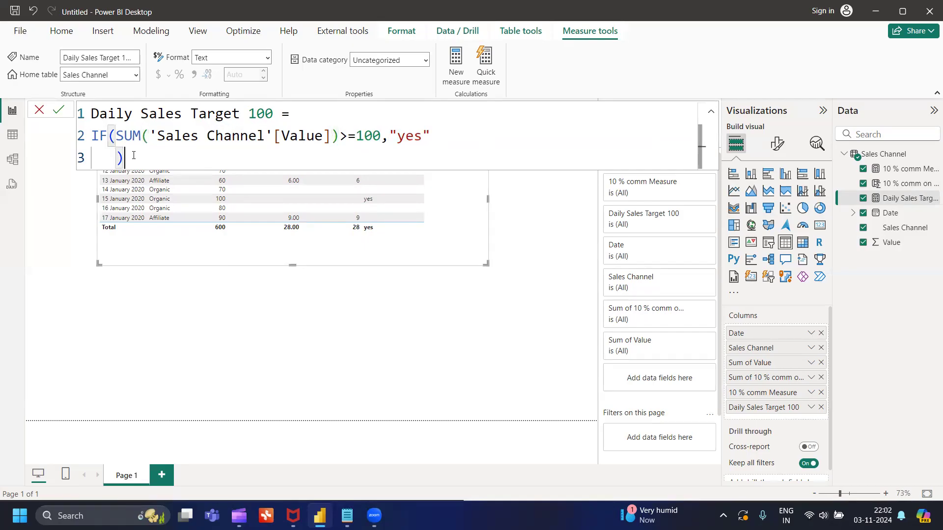
pyautogui.click(347, 515)
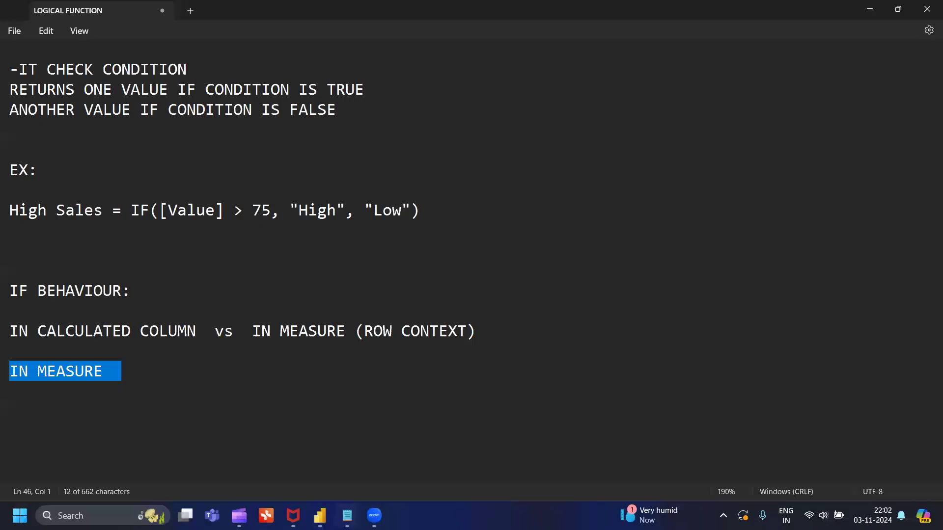
pyautogui.click(136, 374)
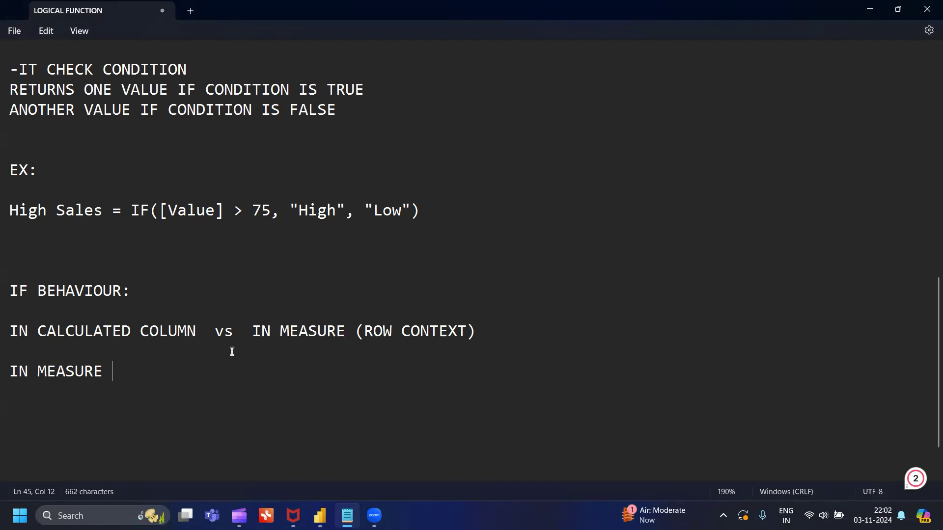
pyautogui.tripleClick(118, 371)
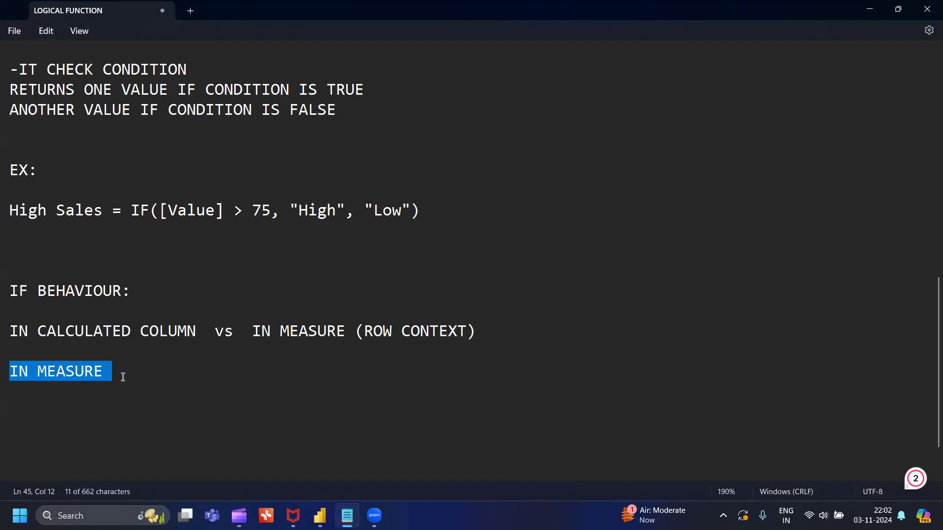
# Step: Highlight SUM('Sales Channel'[Value]) in the Power BI formula, and select the calculated column versus measure lines through "IN MEASURE" in Notepad
pyautogui.hotkey('alt', 'Tab')
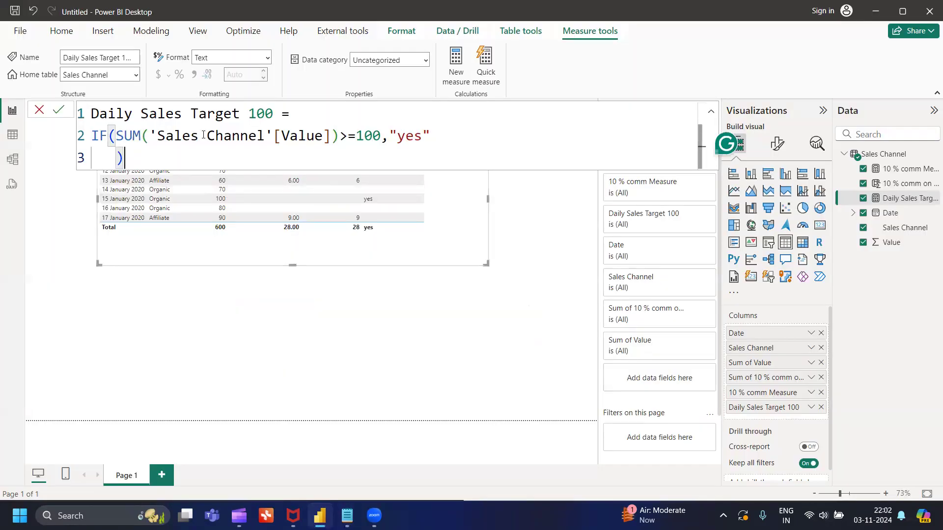
pyautogui.moveTo(118, 138); pyautogui.dragTo(337, 132)
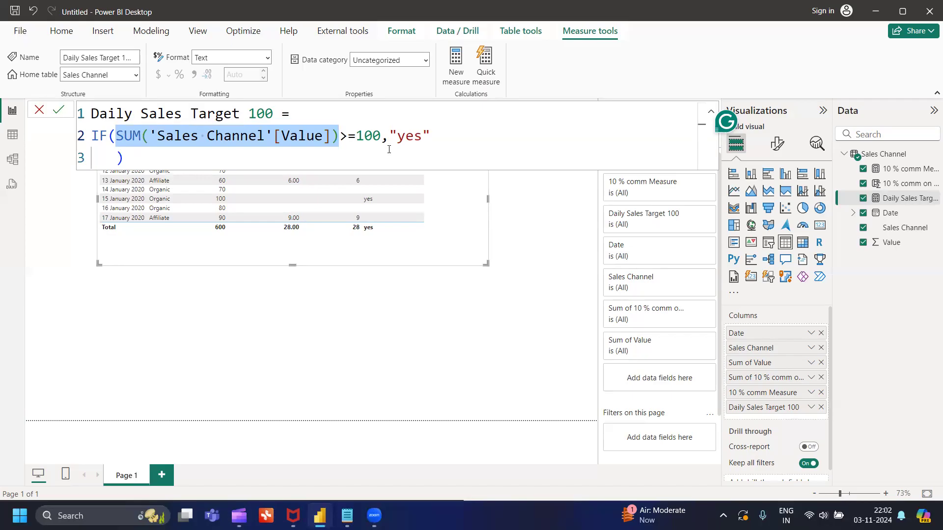
pyautogui.click(346, 516)
pyautogui.moveTo(142, 375); pyautogui.dragTo(2, 327)
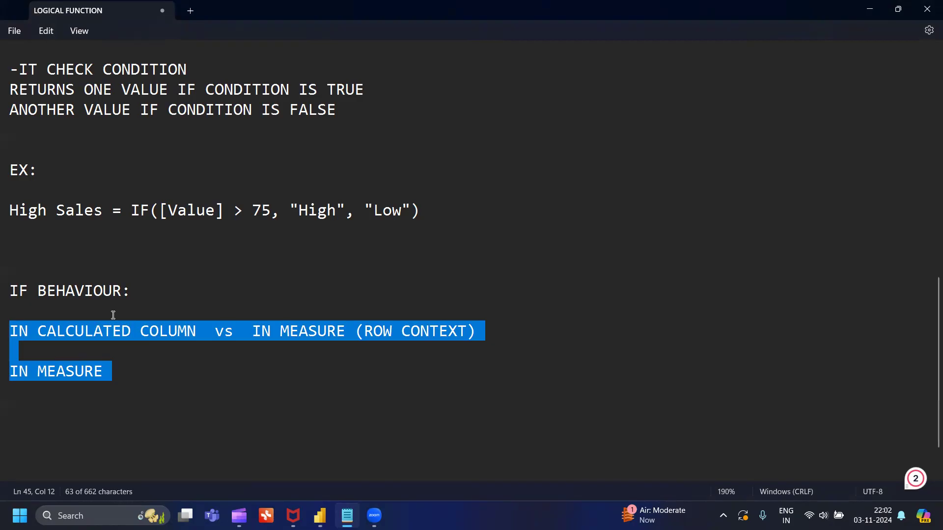
pyautogui.click(375, 513)
pyautogui.click(404, 438)
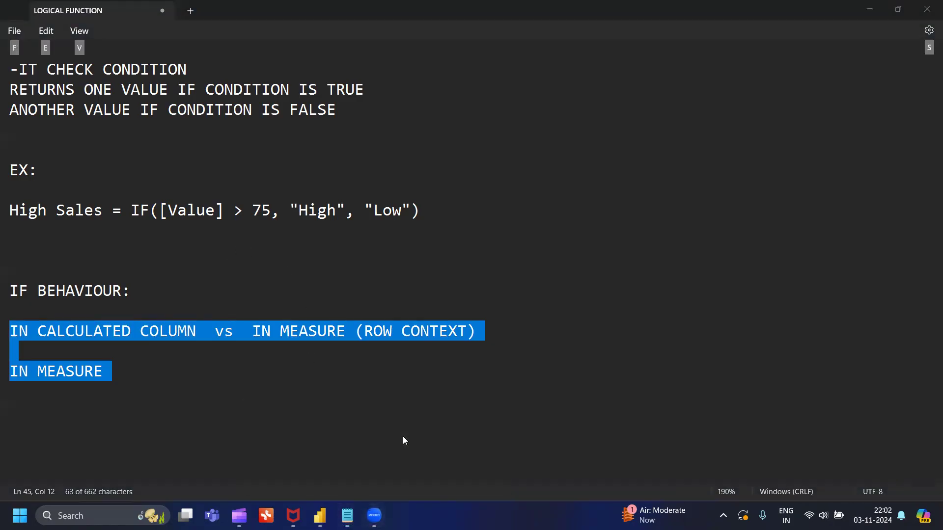